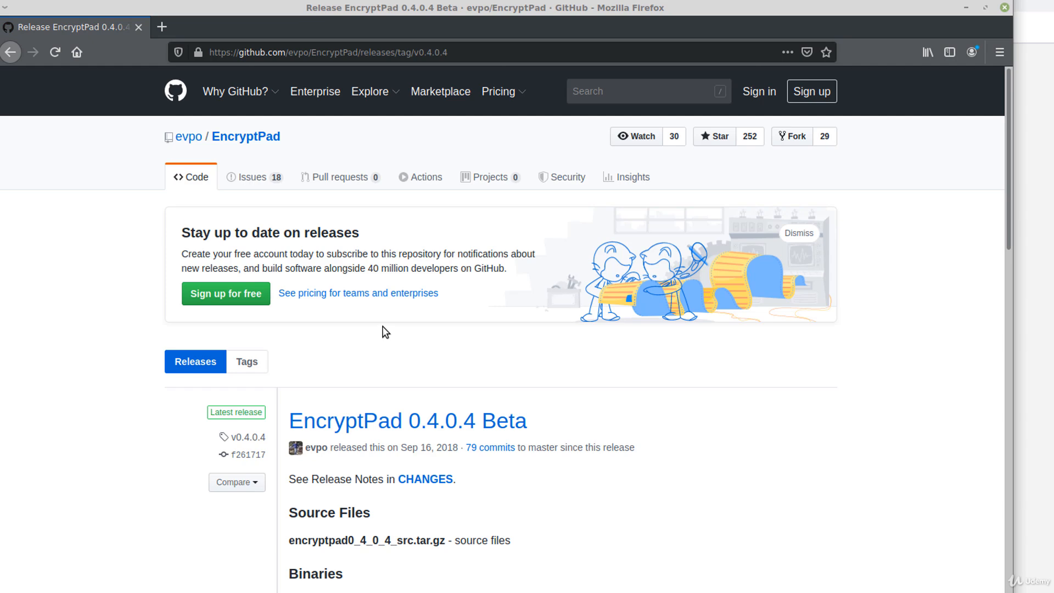
- Open the Linux installation details from the Binaries section of the EncryptPad site
scroll(417, 379, "down", 5)
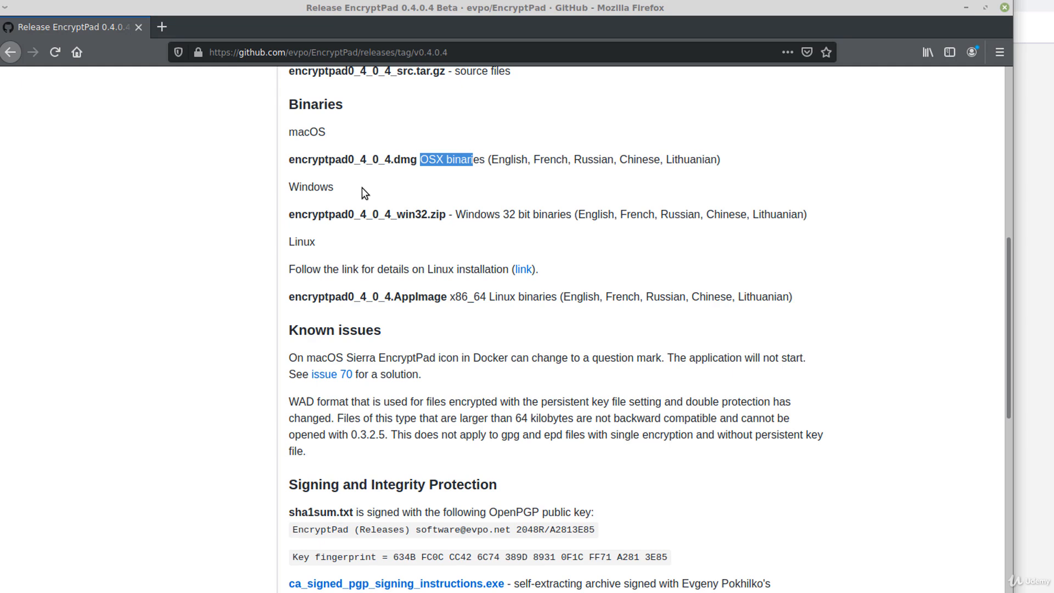
scroll(332, 237, "up", 3)
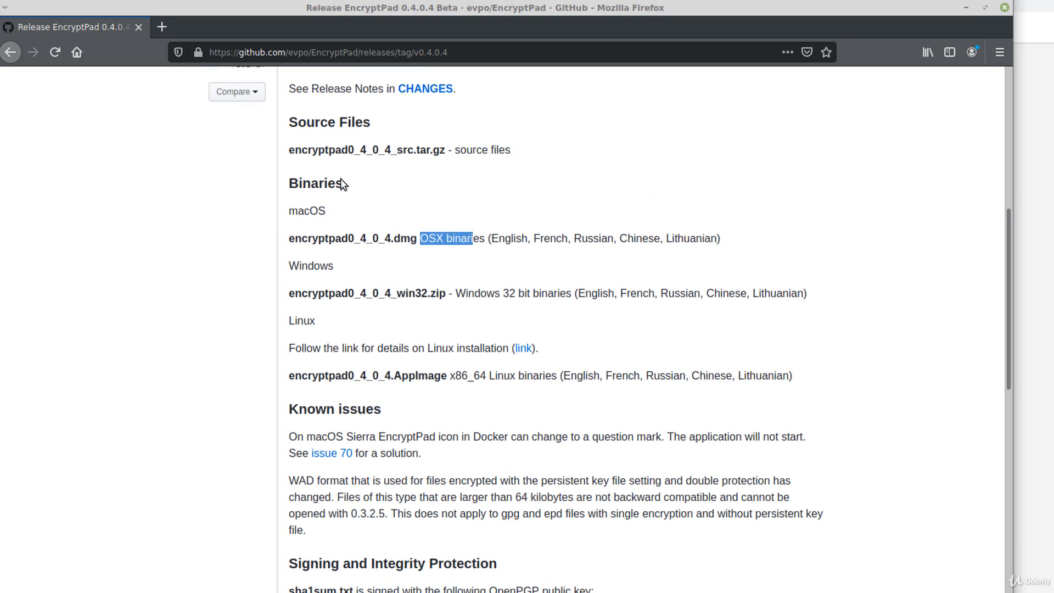
scroll(341, 187, "up", 2)
left_click_drag(345, 192, 442, 194)
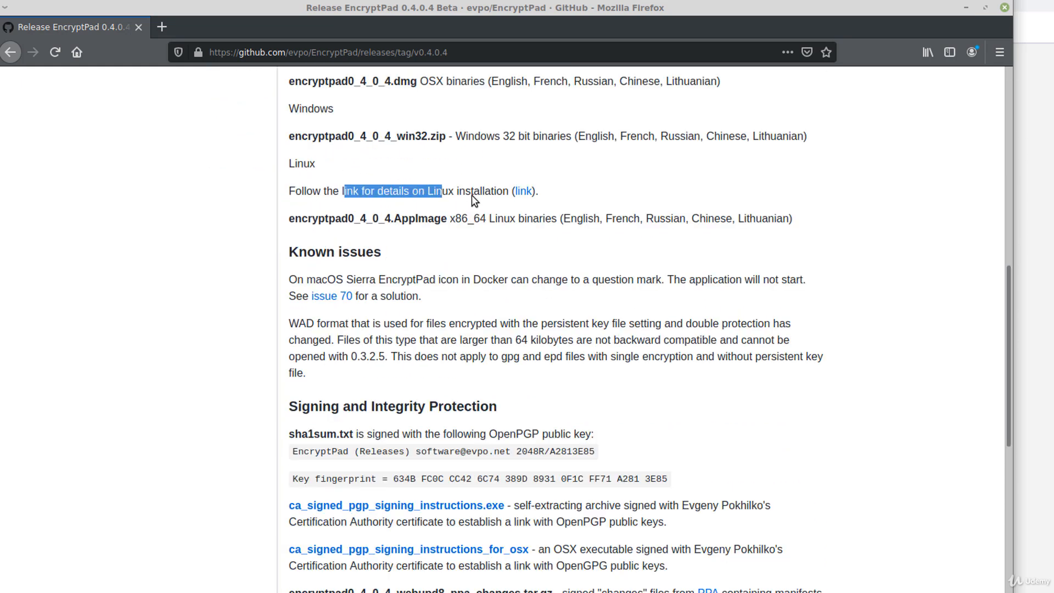
left_click(524, 193)
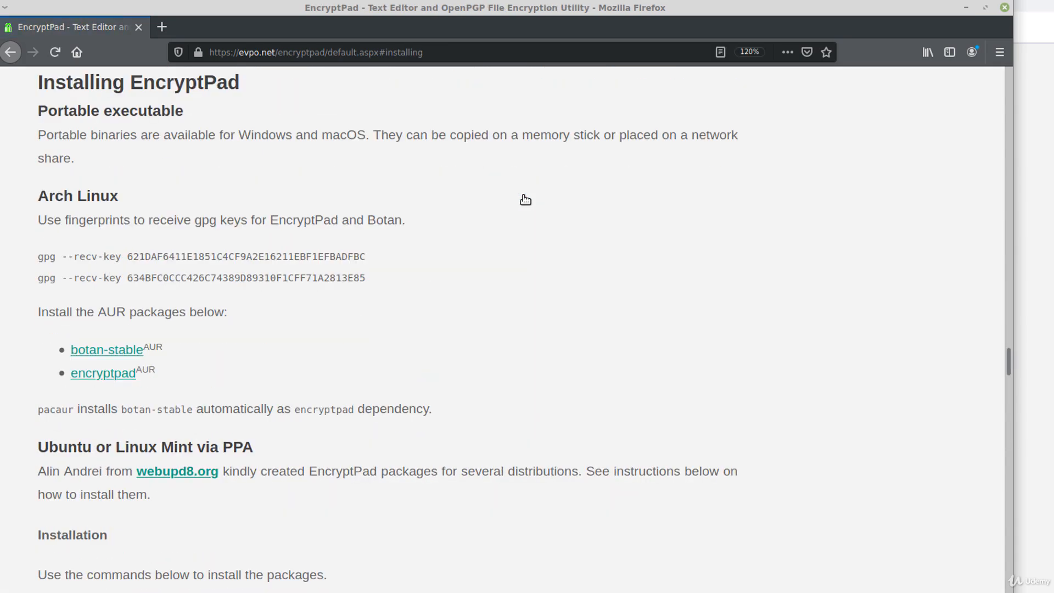
- Select the add-apt-repository command for the nilarimogard/webupd8 PPA under 'Ubuntu or Linux Mint via PPA'
scroll(525, 199, "down", 5)
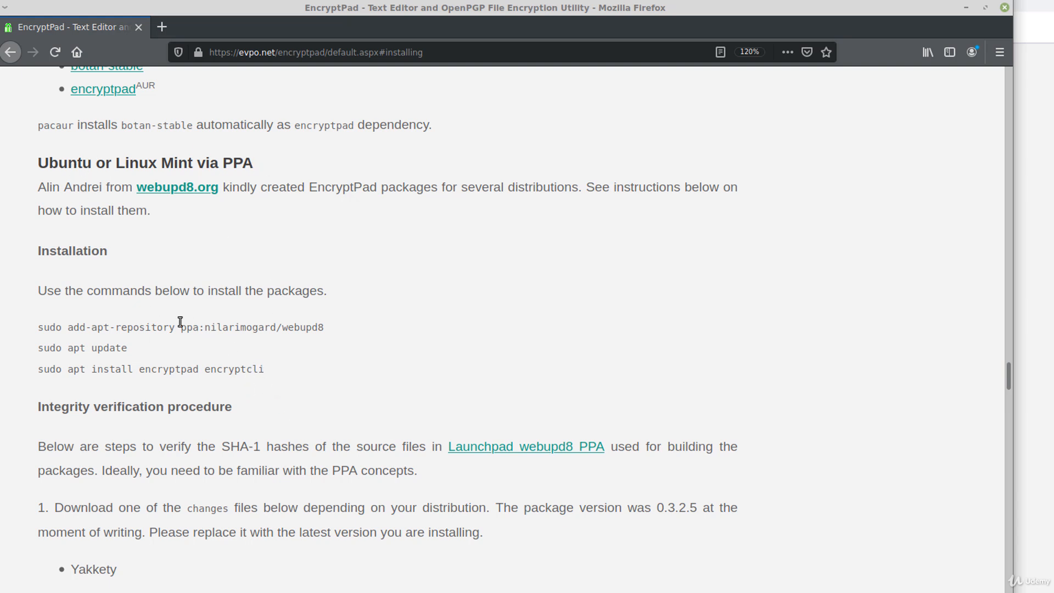
scroll(180, 321, "down", 1)
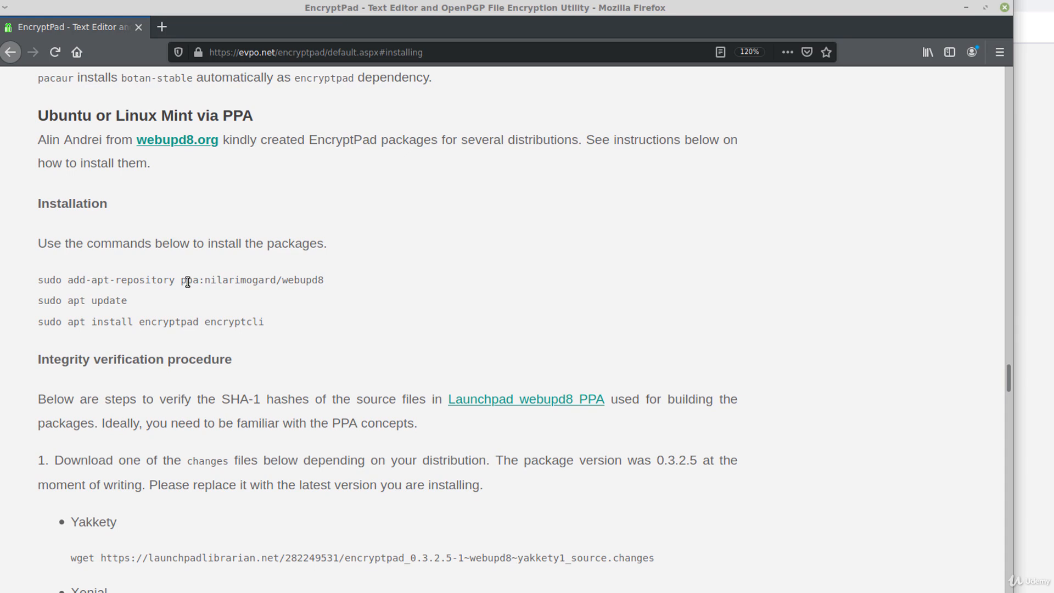
triple_click(188, 282)
key("ctrl+c")
- Become root in the terminal with sudo su
key("alt+Tab")
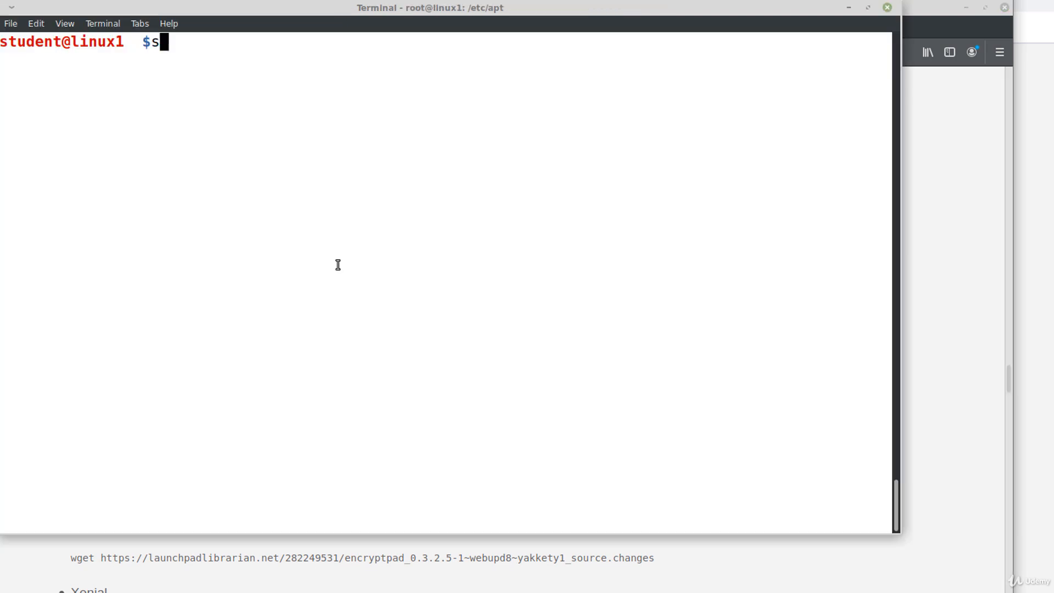
type("sudo su")
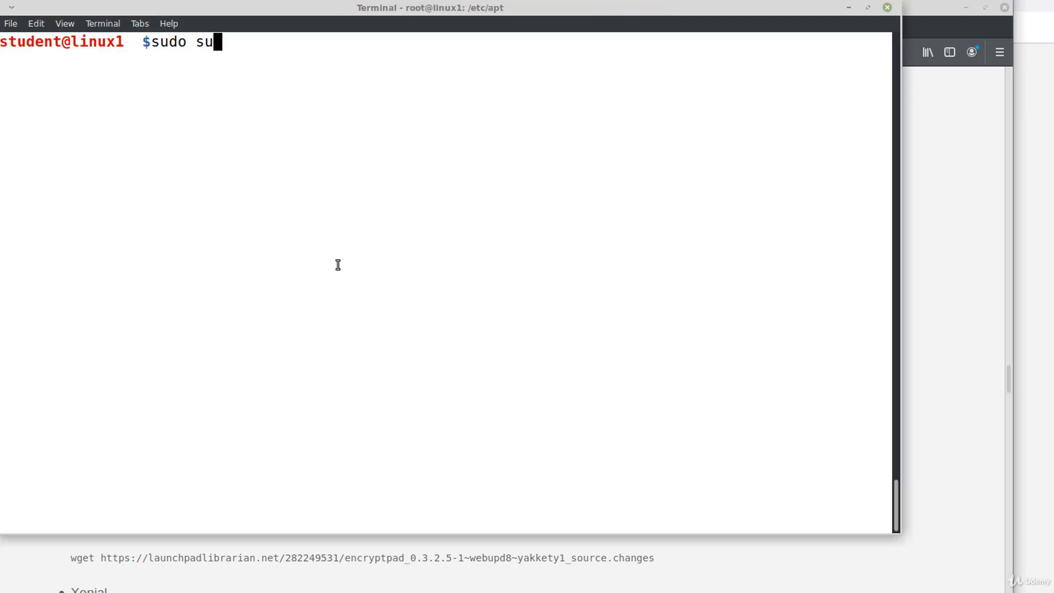
key("Return")
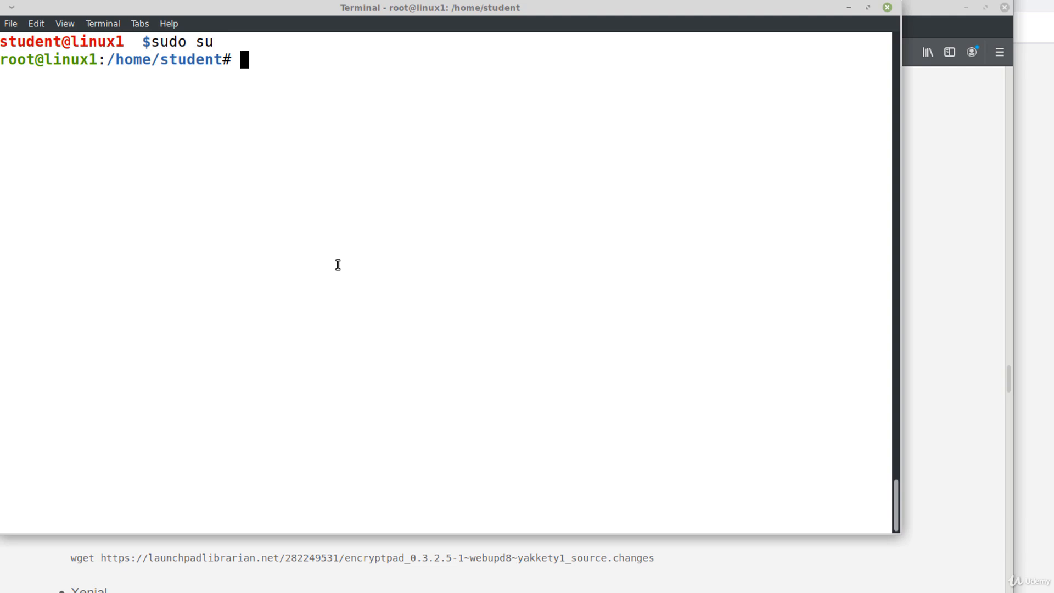
- Add the webupd8 PPA, then run apt update and install encryptpad and encryptcli
key("ctrl+shift+v")
key("Return")
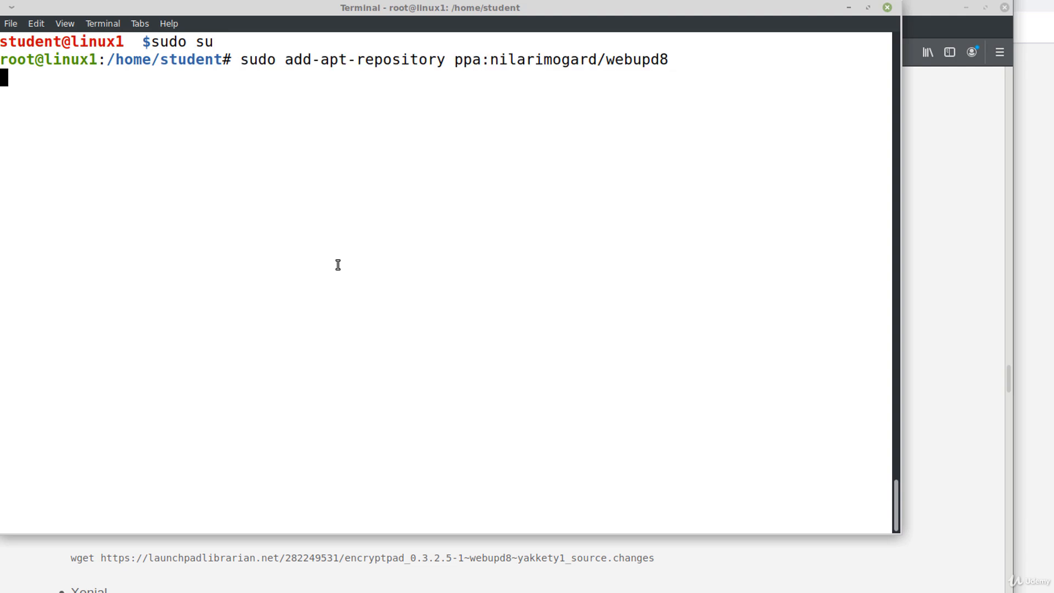
key("Return")
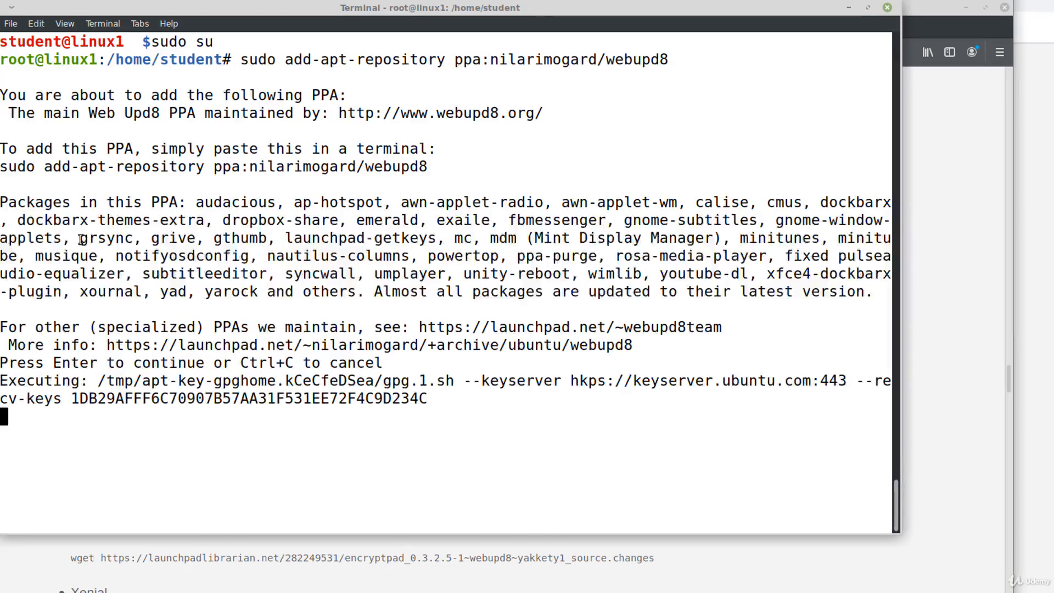
type("apt ")
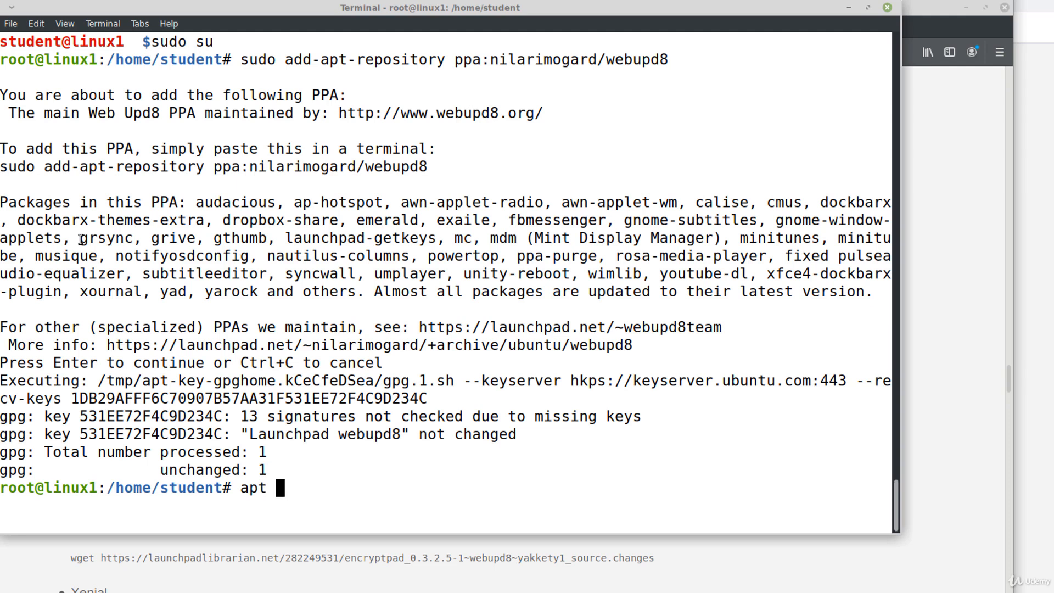
type("update && apt install ")
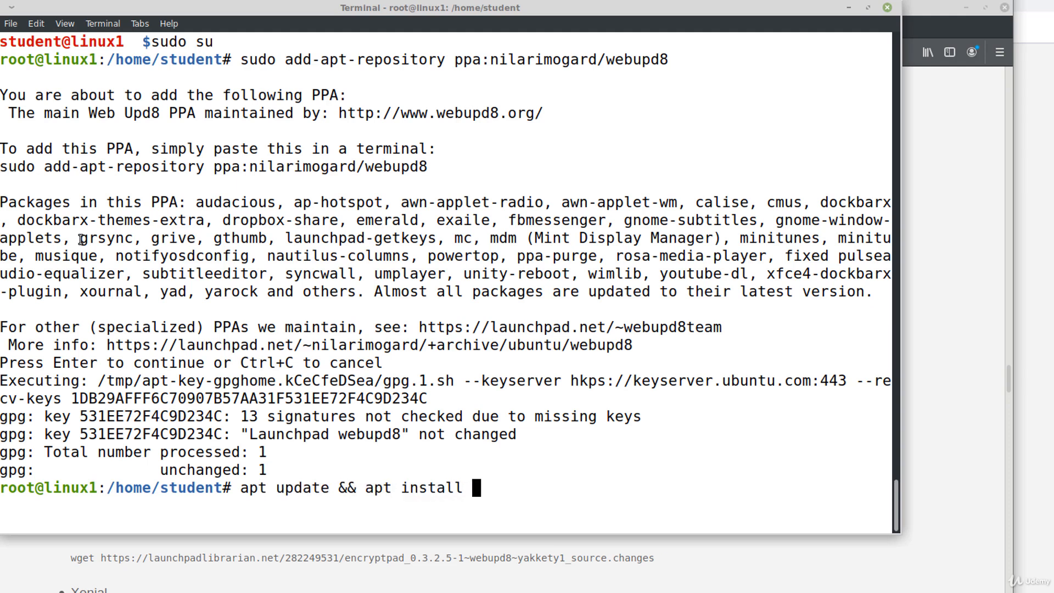
type("encryptpad encryp")
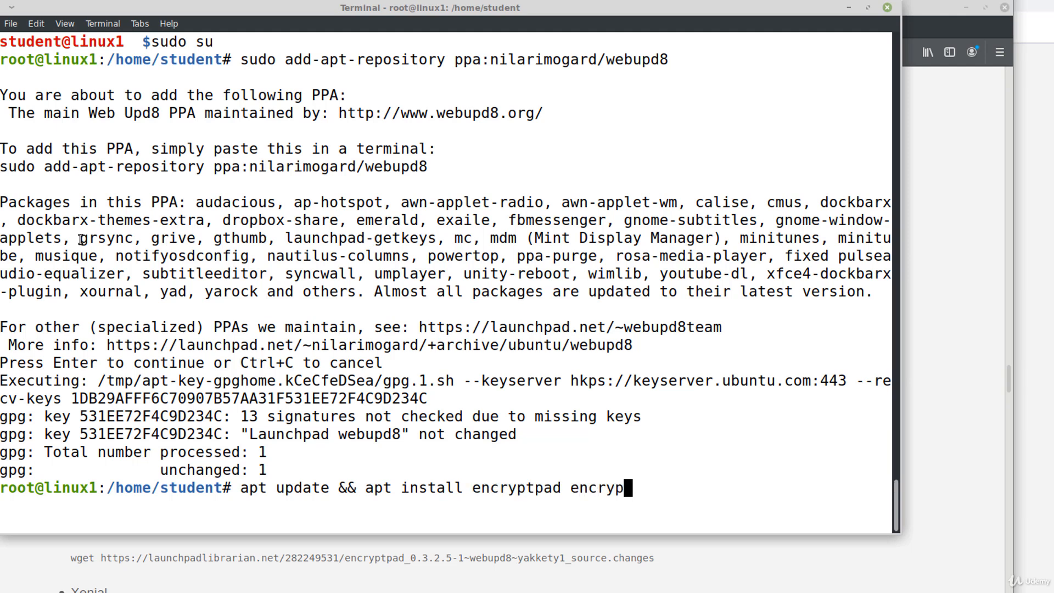
type("tcli")
key("Return")
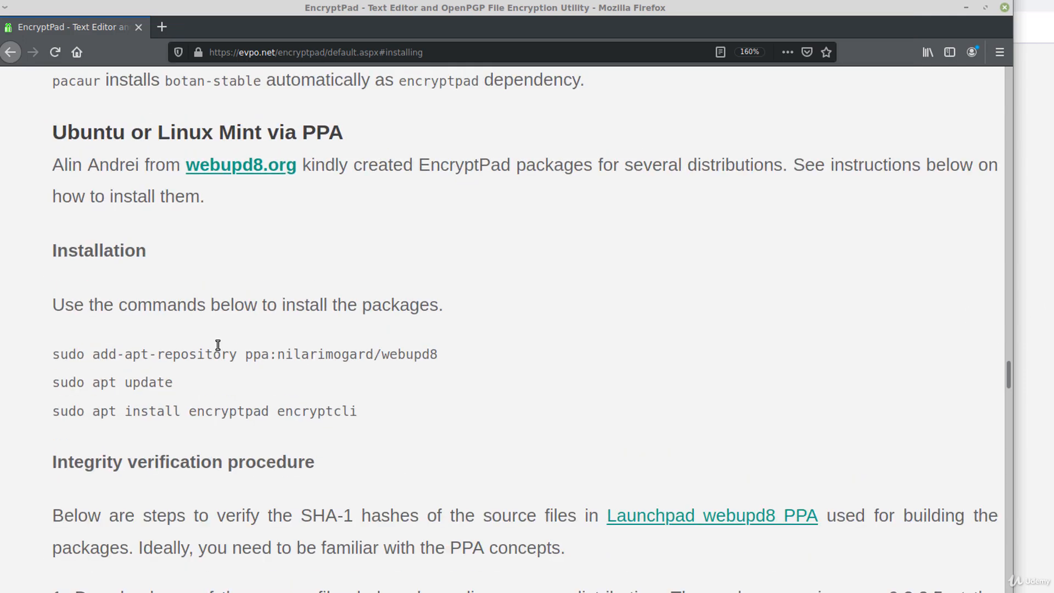
- Highlight the 'sudo apt install encryptpad encryptcli' line and zoom the page in two levels
scroll(225, 296, "down", 3)
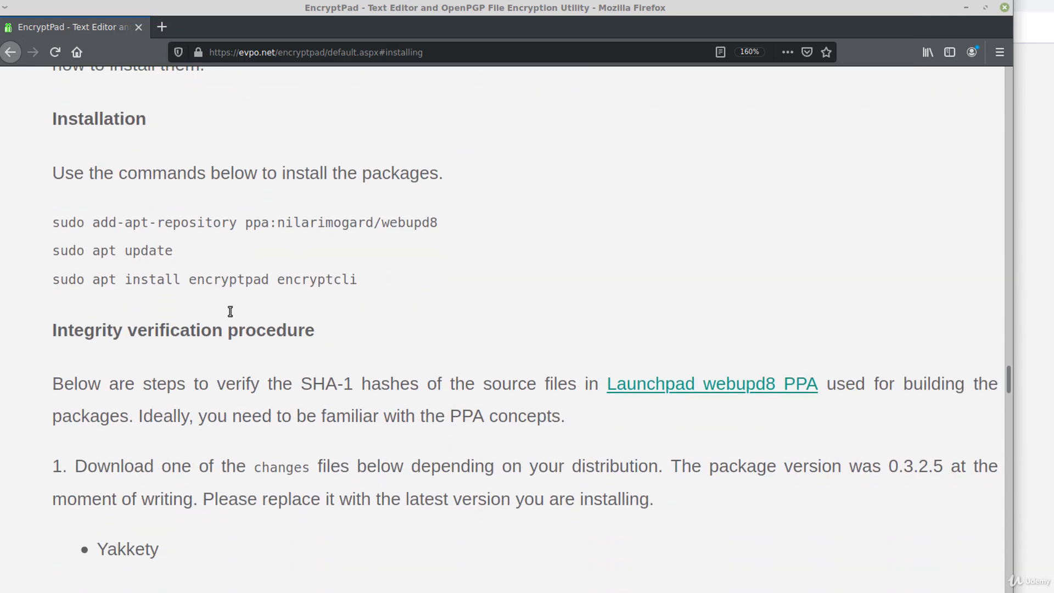
left_click_drag(60, 279, 354, 298)
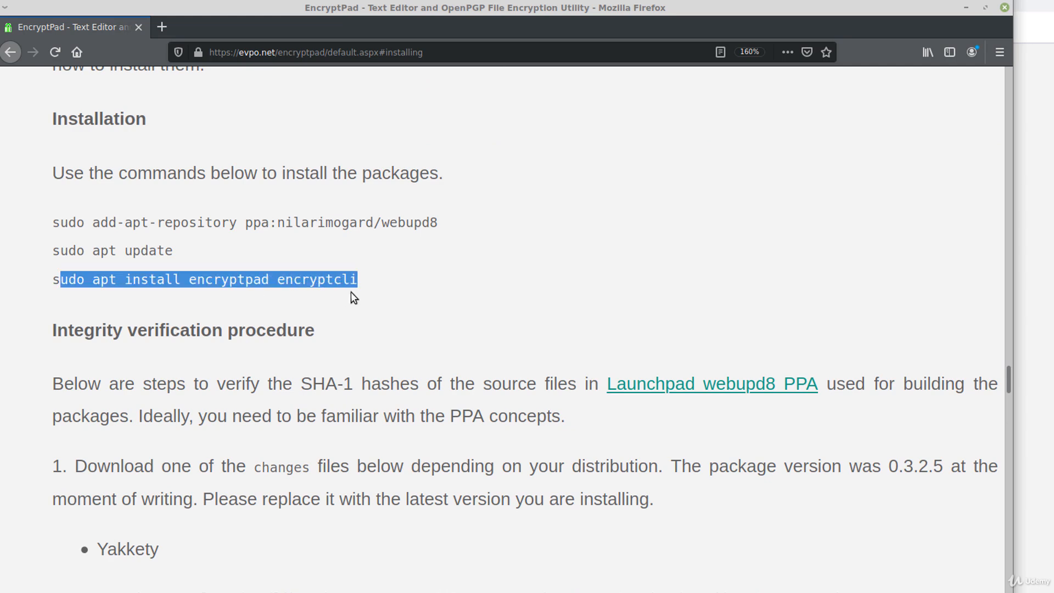
key("ctrl+plus")
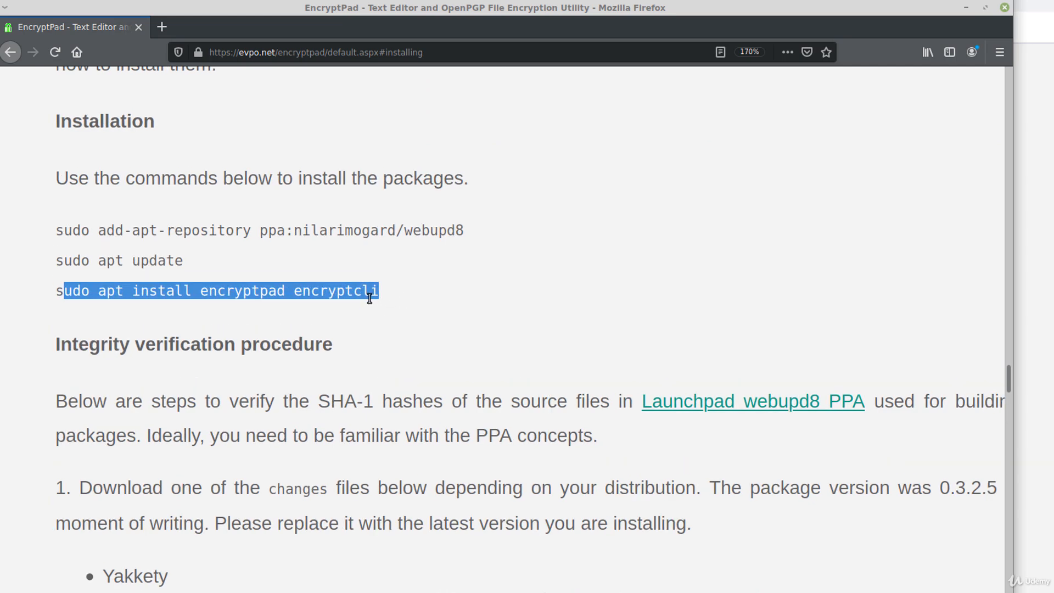
key("ctrl+plus")
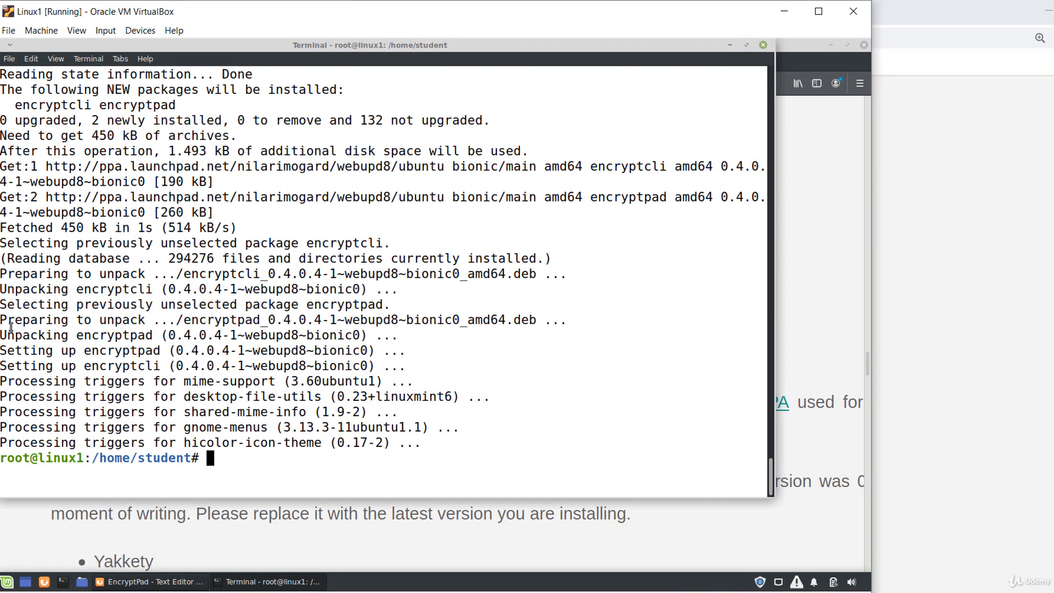
- Launch EncryptPad from the applications menu by searching 'enc'
left_click(6, 582)
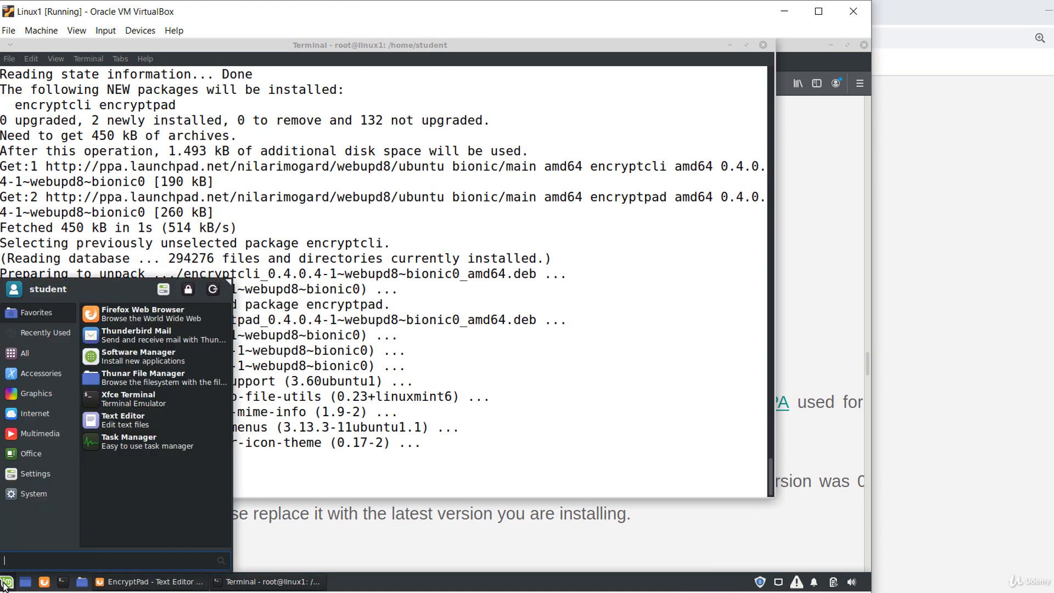
type("enc")
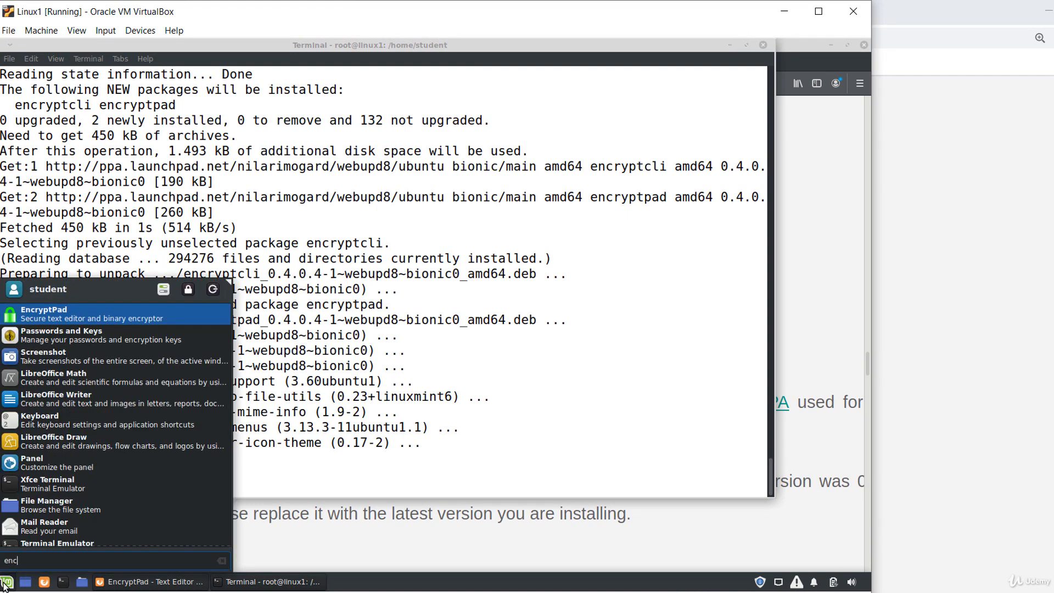
left_click(90, 321)
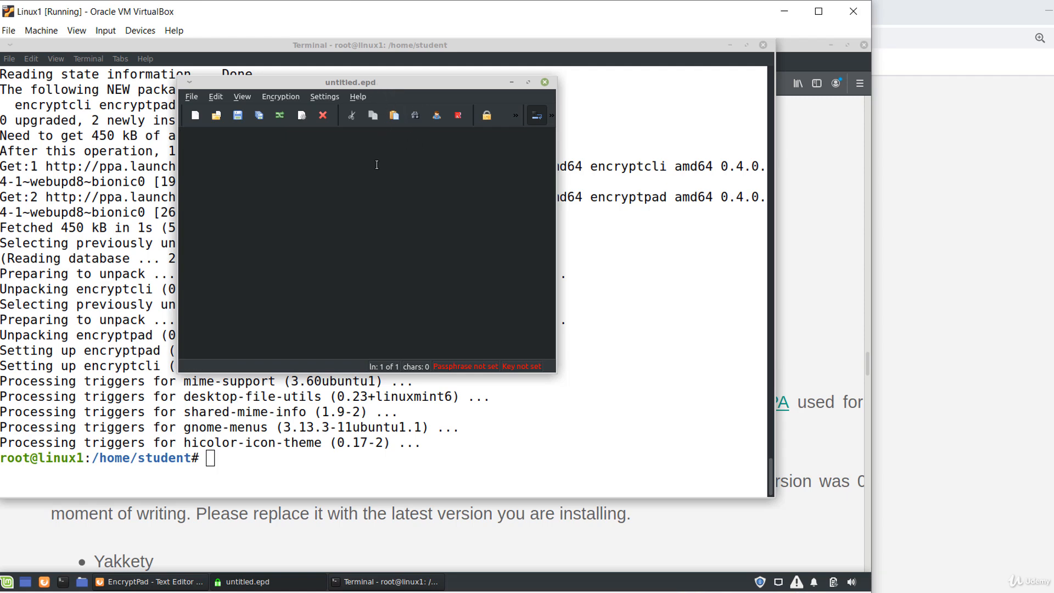
- Type 'this is a text file' and 'secret secret' on two lines, then enlarge the window
type("this ")
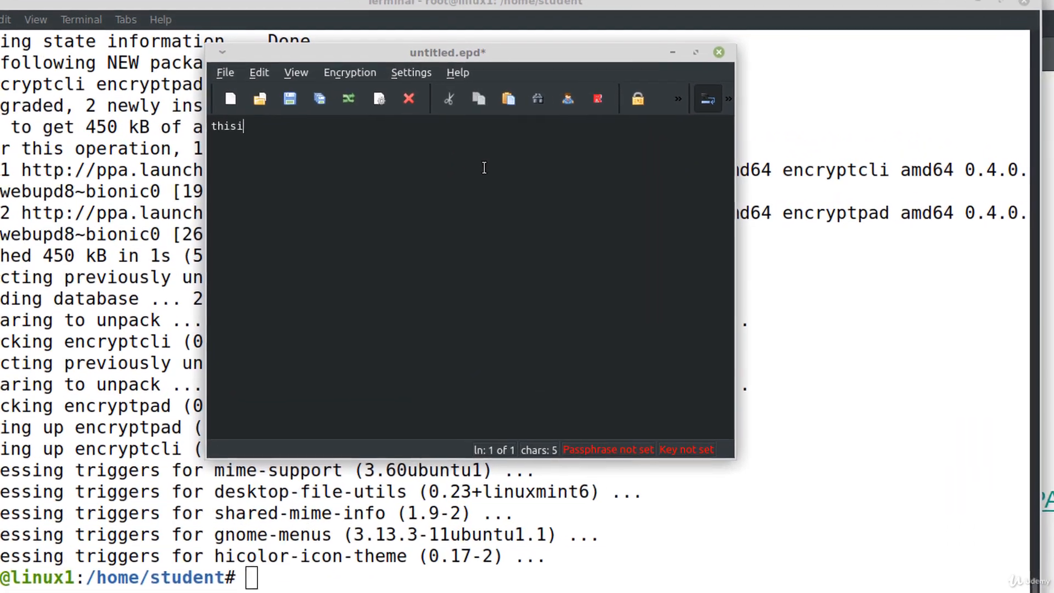
type("is a text file")
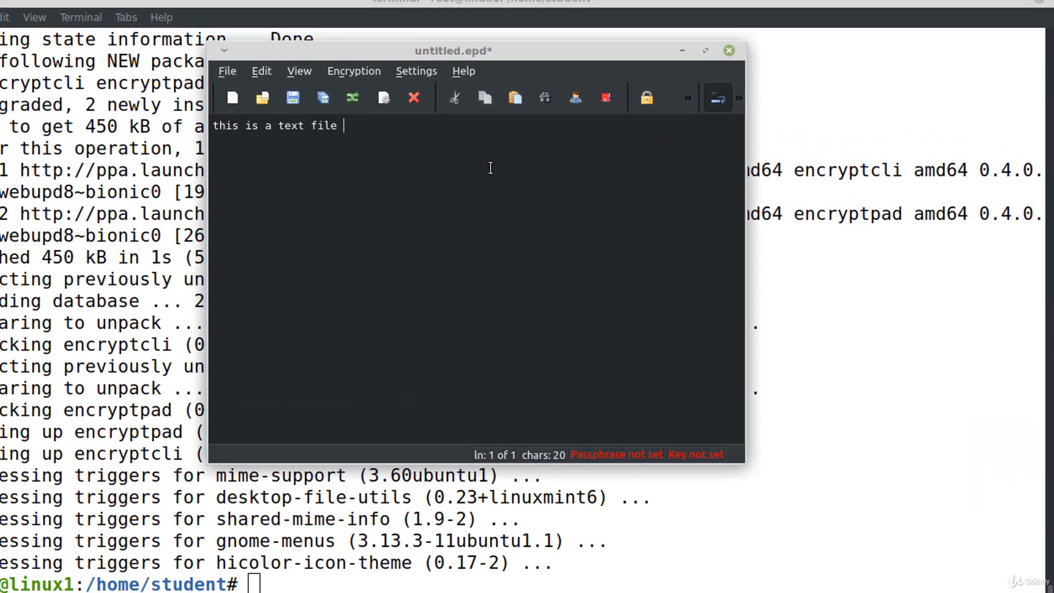
key("Return")
type("secret secret")
left_click_drag(209, 43, 28, 19)
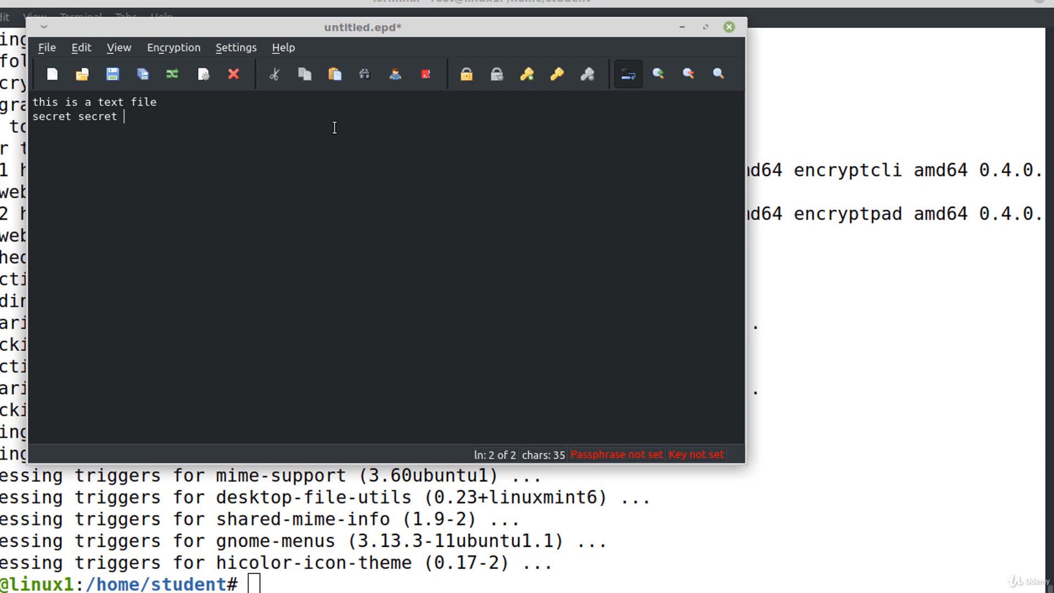
- Set a passphrase on the note, entered and confirmed, and bring up Save As
left_click(464, 74)
left_click_drag(408, 156, 462, 156)
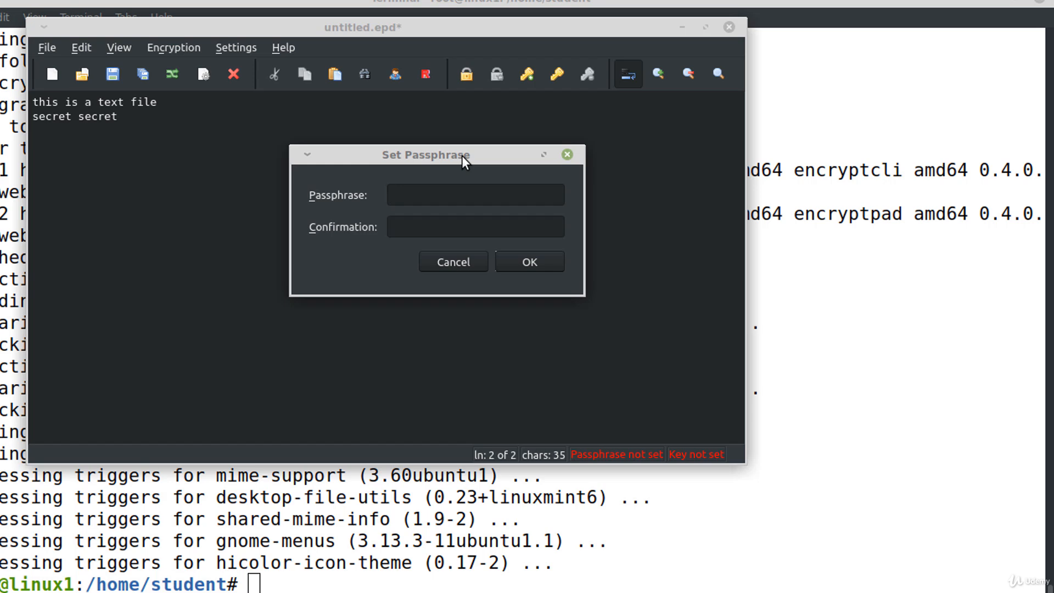
type("test")
key("Tab")
type("test")
left_click(552, 262)
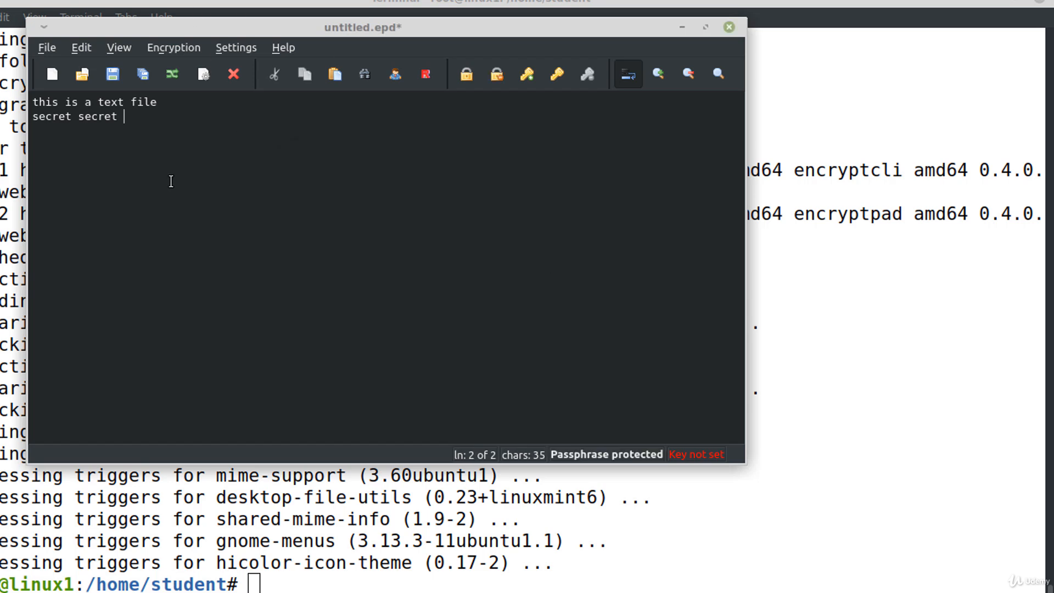
key("ctrl+s")
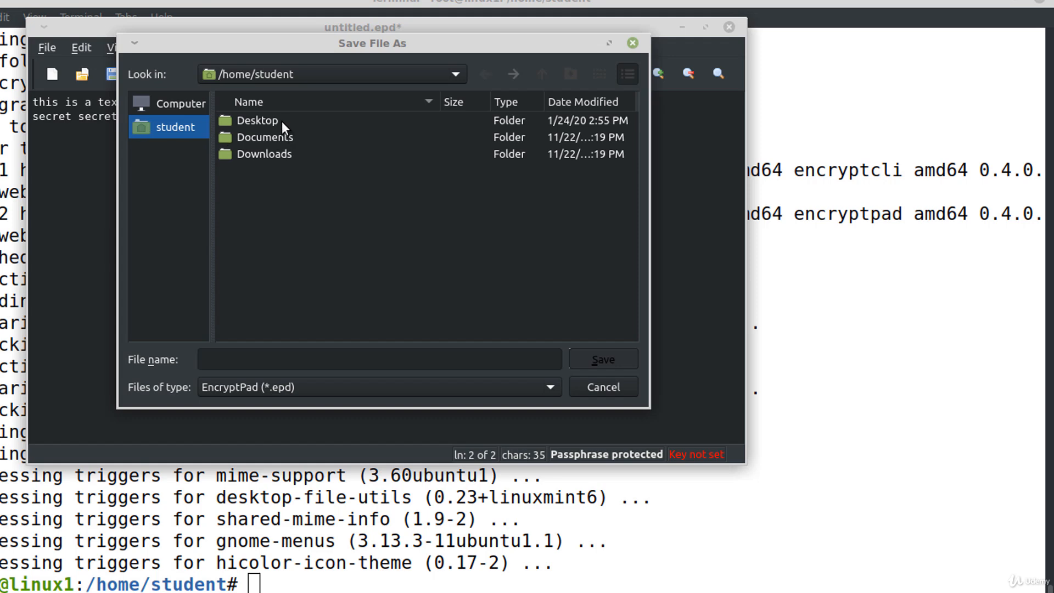
- Save the note in the Desktop folder as mysecret with the EncryptPad (*.epd) type
double_click(281, 121)
type("mysecret")
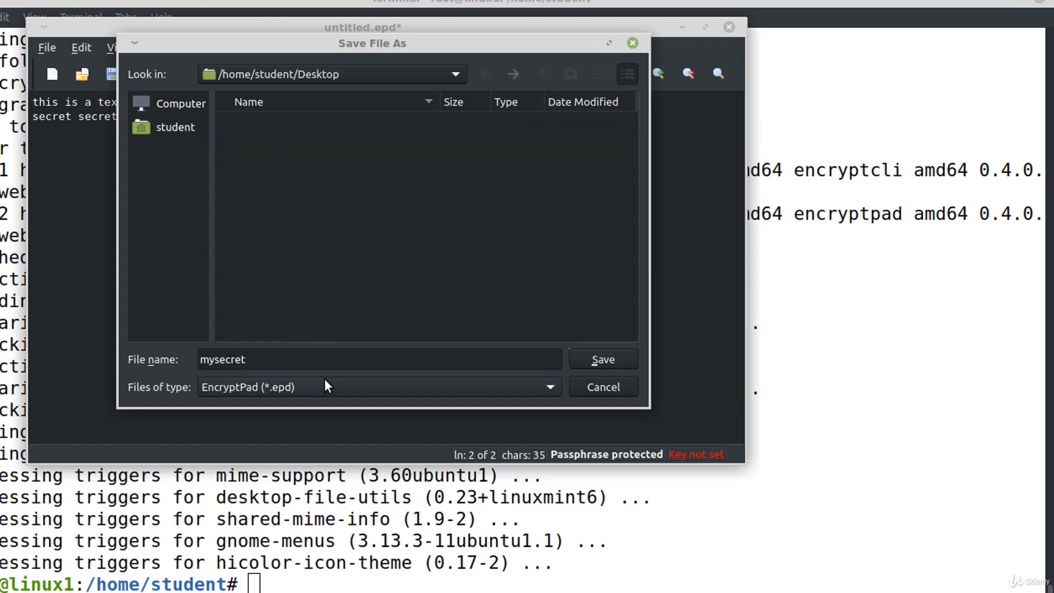
left_click(321, 387)
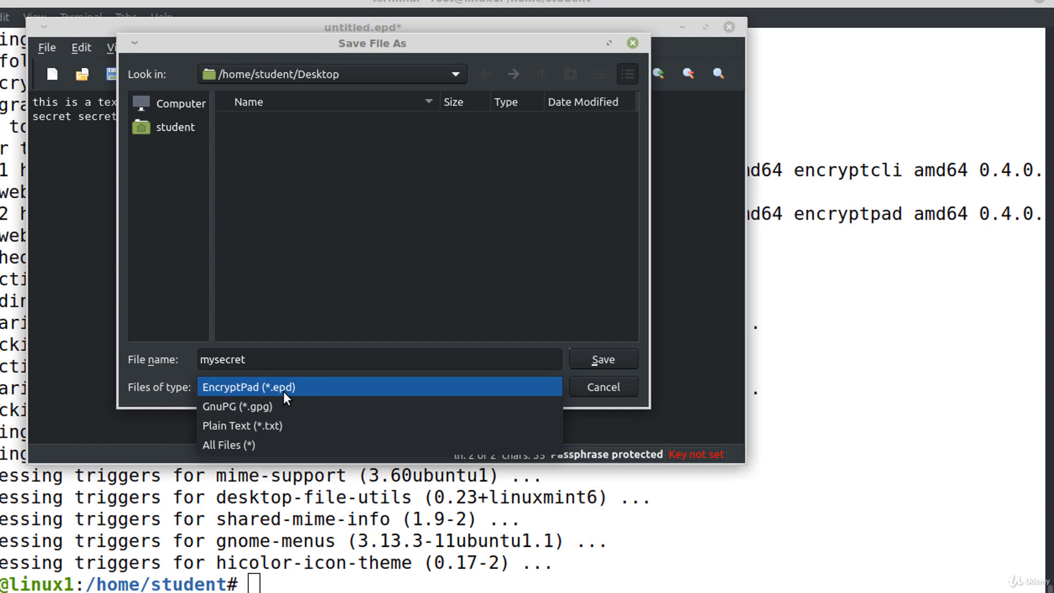
left_click(264, 386)
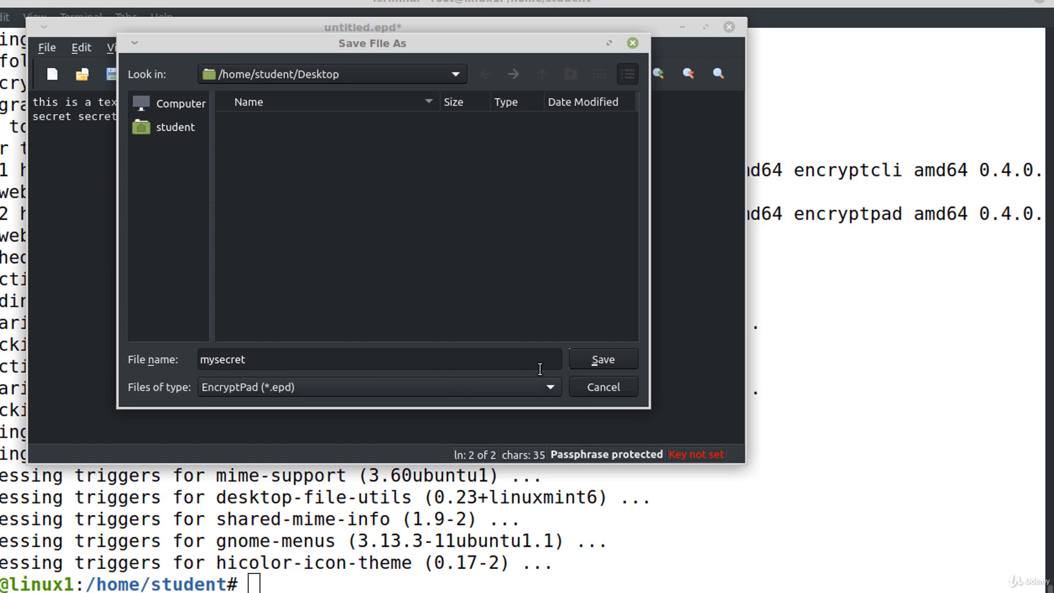
left_click(621, 361)
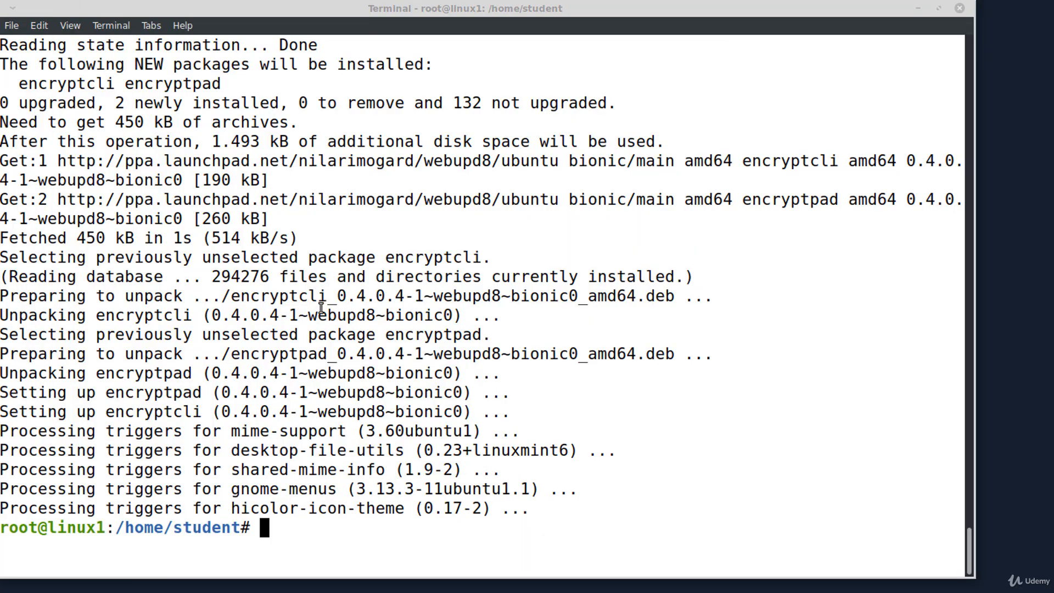
- Open a new terminal and change into the Desktop folder
key("ctrl+alt+t")
left_click_drag(370, 104, 338, 59)
type("cd De")
key("Tab")
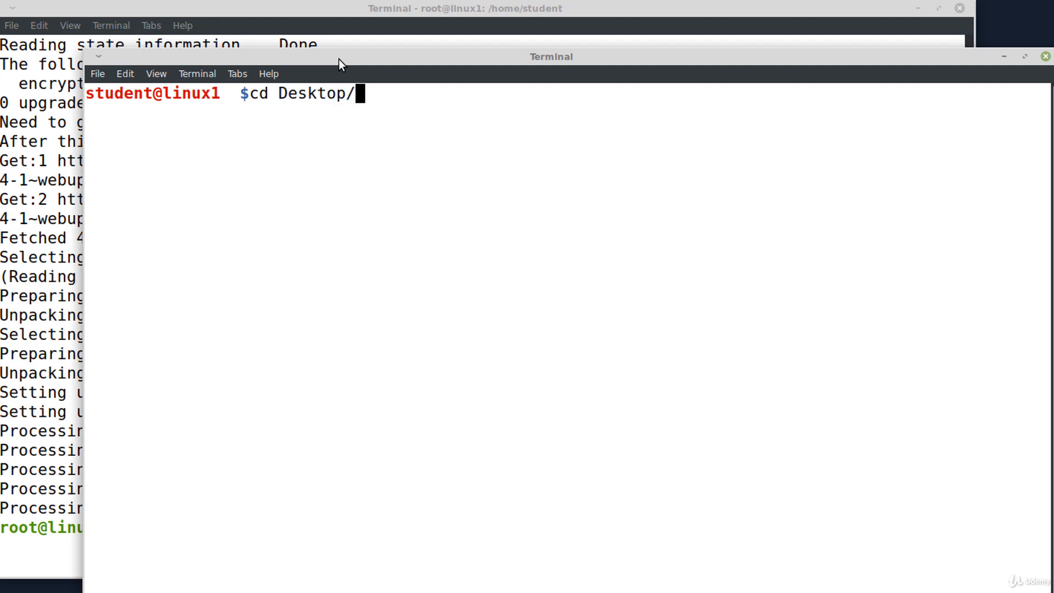
key("Return")
- Print mysecret.epd with cat to see its unreadable ciphertext
type("cat")
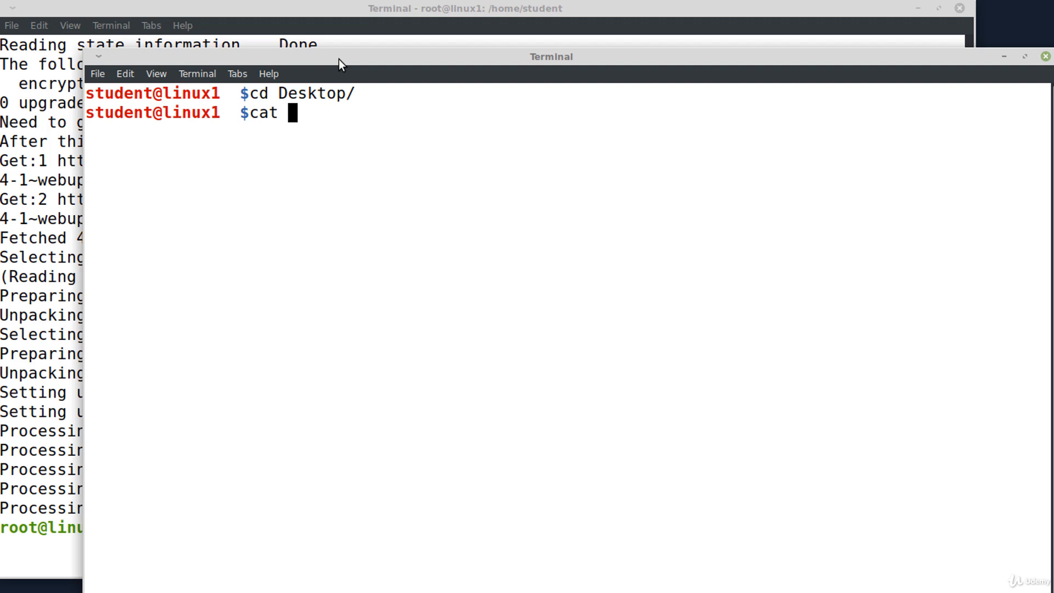
type("mysecret.epd")
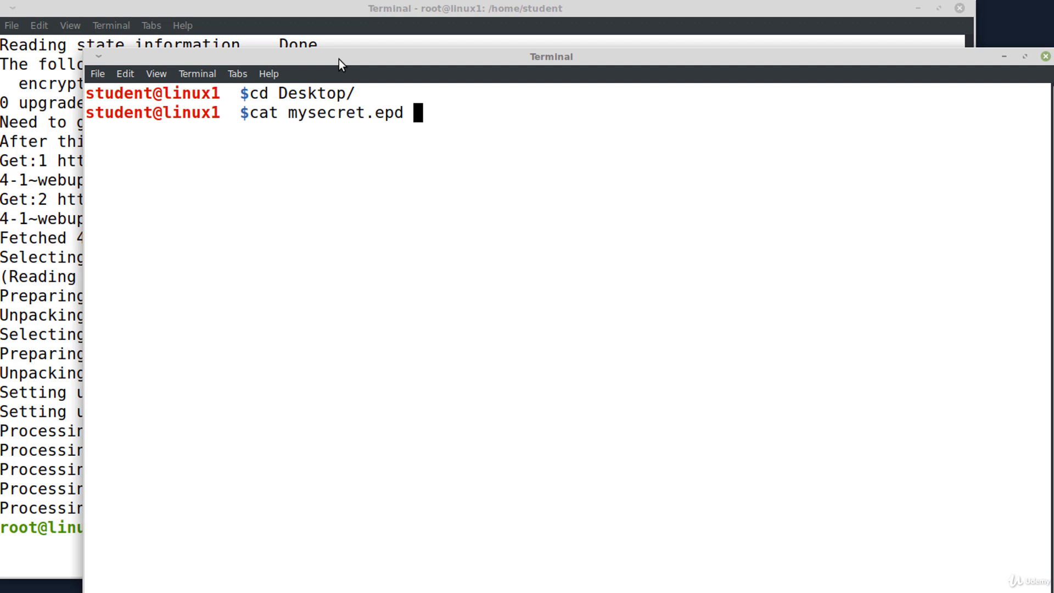
key("Return")
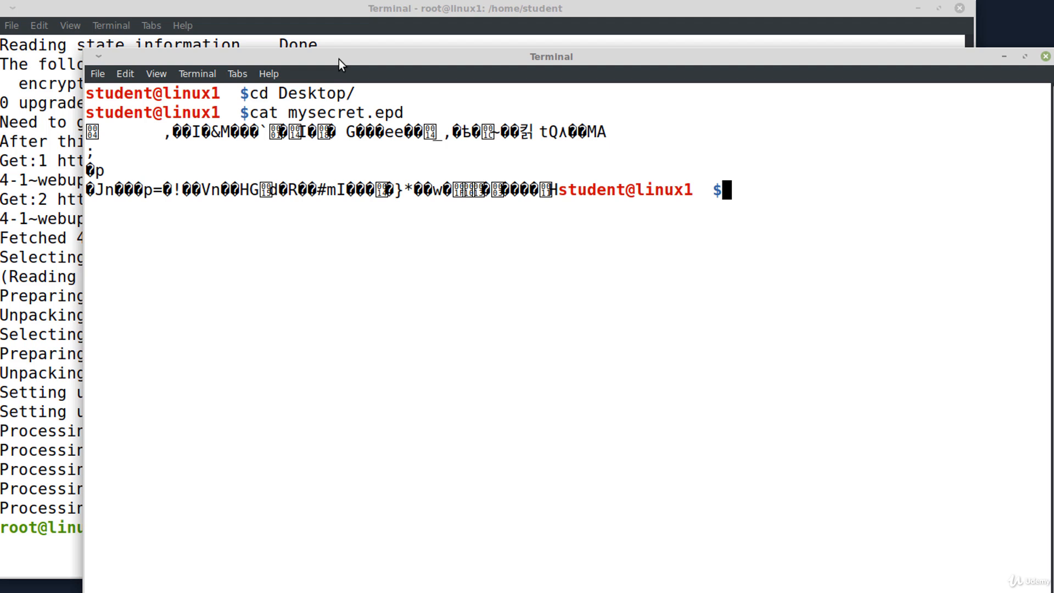
key("Return")
key("Return")
- View mysecret.epd in vim, quit with :q, and minimize the terminal
type("vim mysecret.epd")
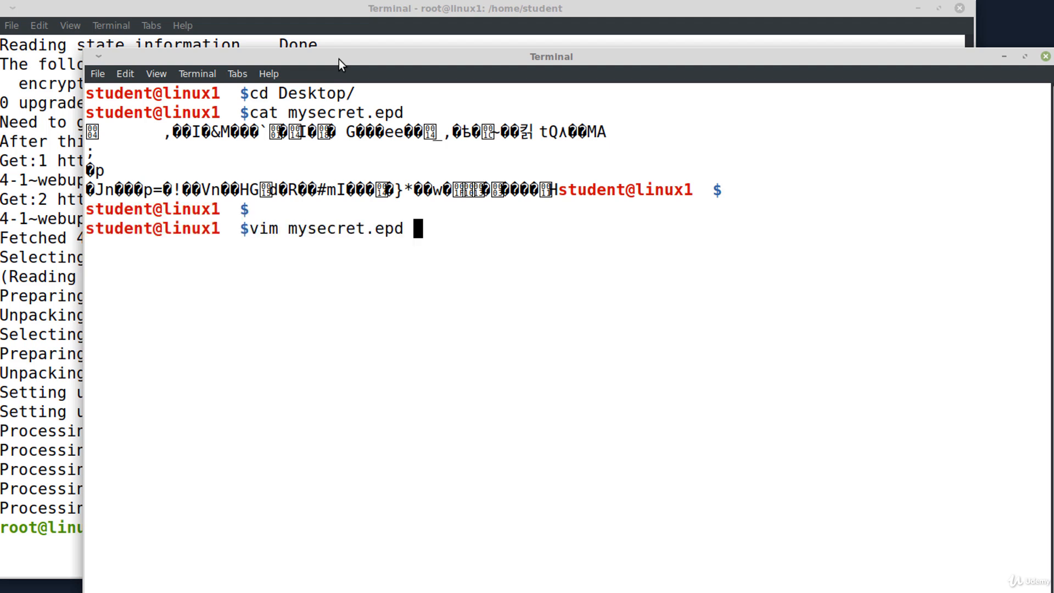
key("Return")
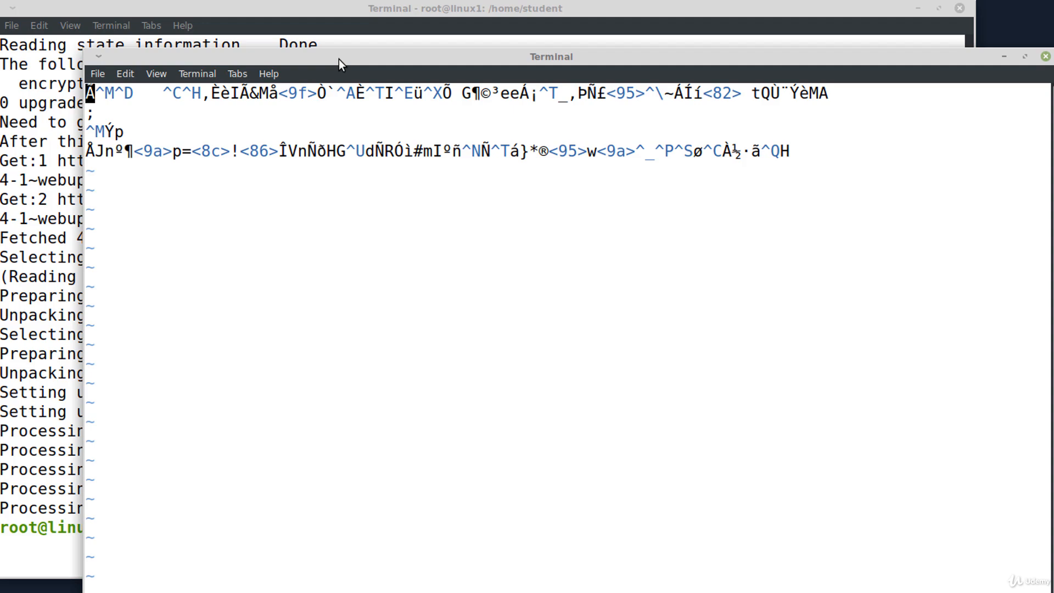
type(":q")
key("Return")
left_click(1004, 56)
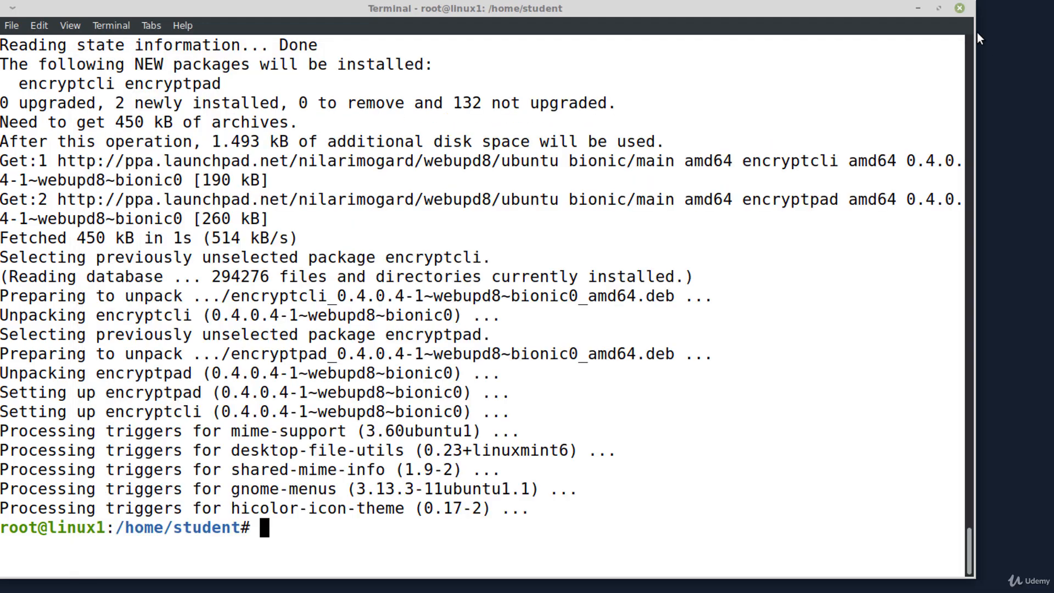
- Open mysecret.epd from the desktop with EncryptPad and enter its passphrase to decrypt it
left_click(917, 8)
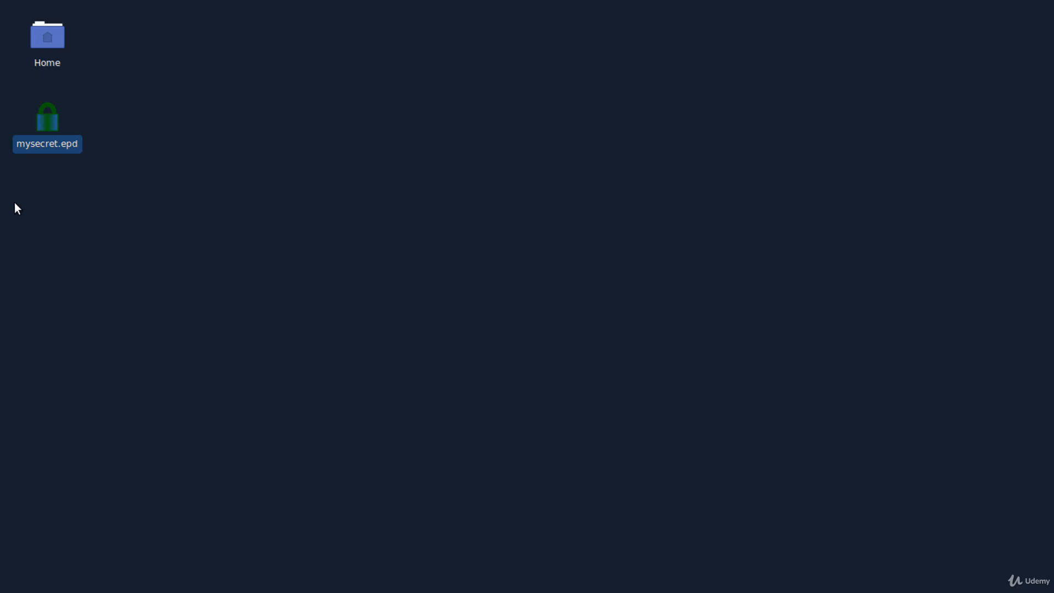
right_click(47, 128)
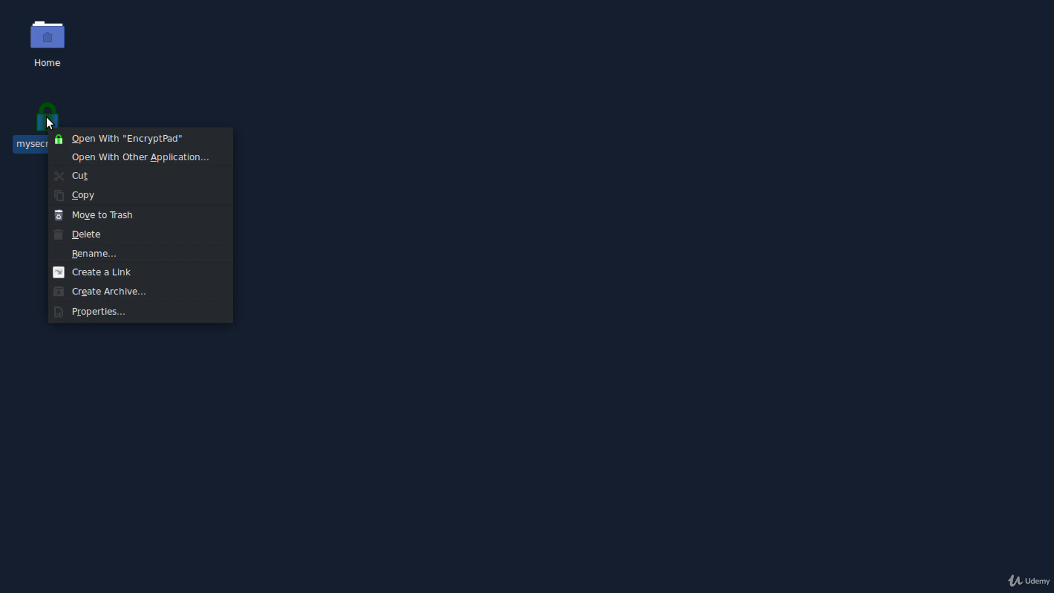
left_click(113, 141)
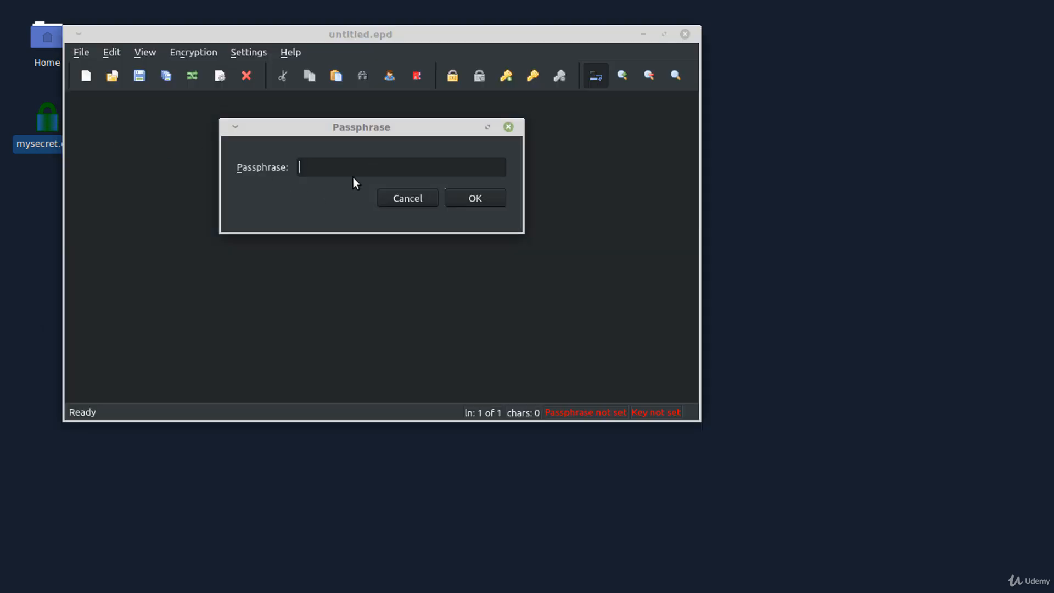
type("••••")
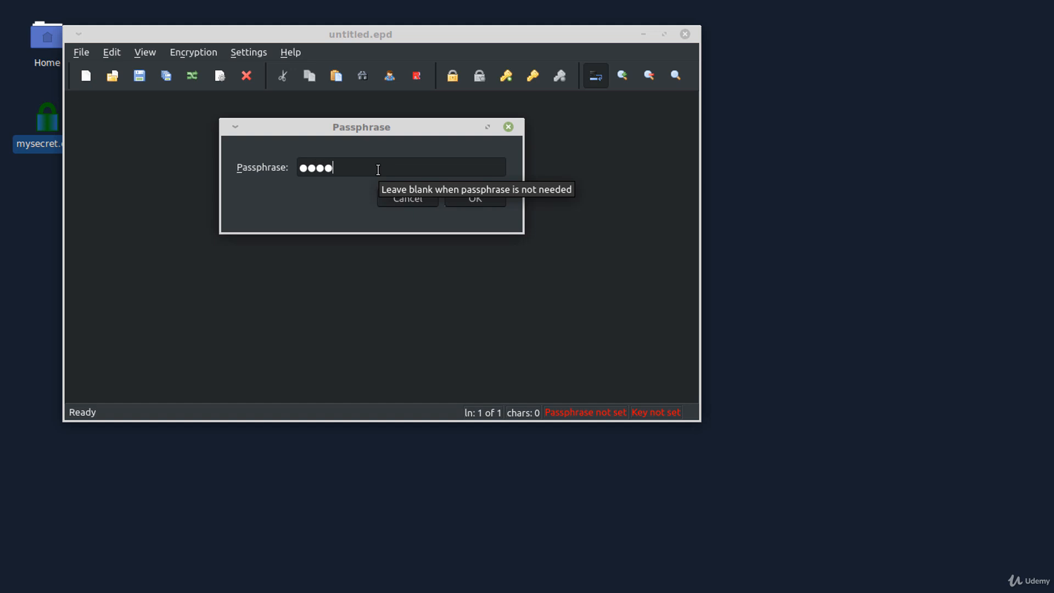
left_click(486, 196)
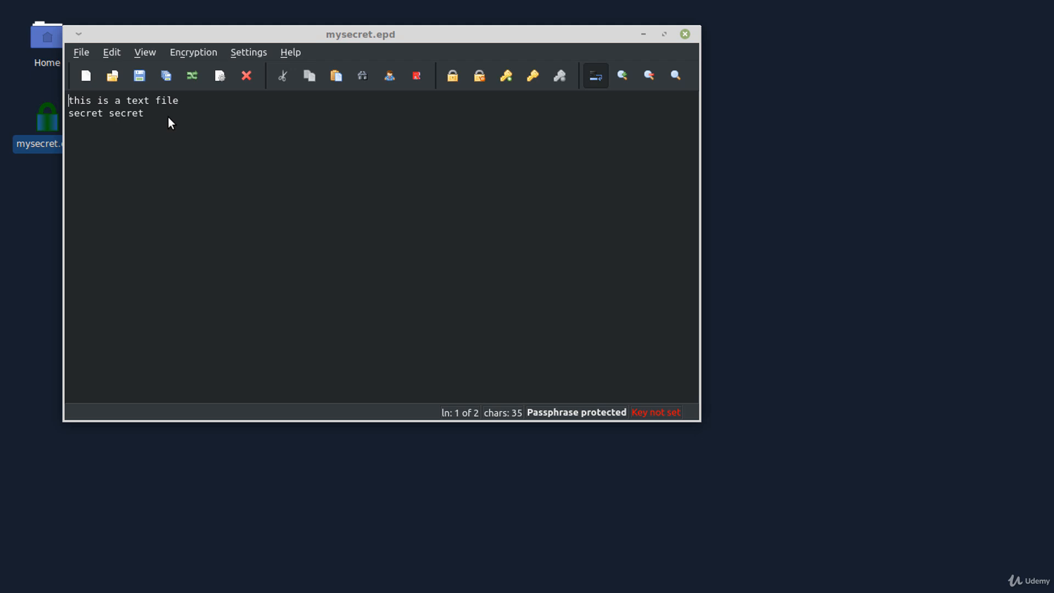
- Generate a new key file saved as mykey.key on the Desktop
left_click(506, 76)
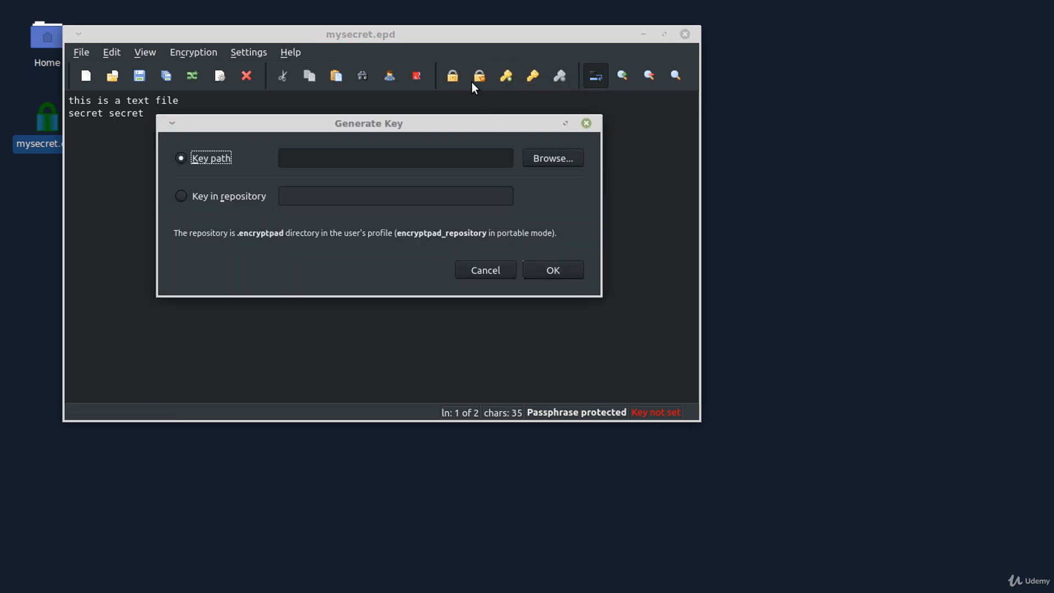
left_click(557, 159)
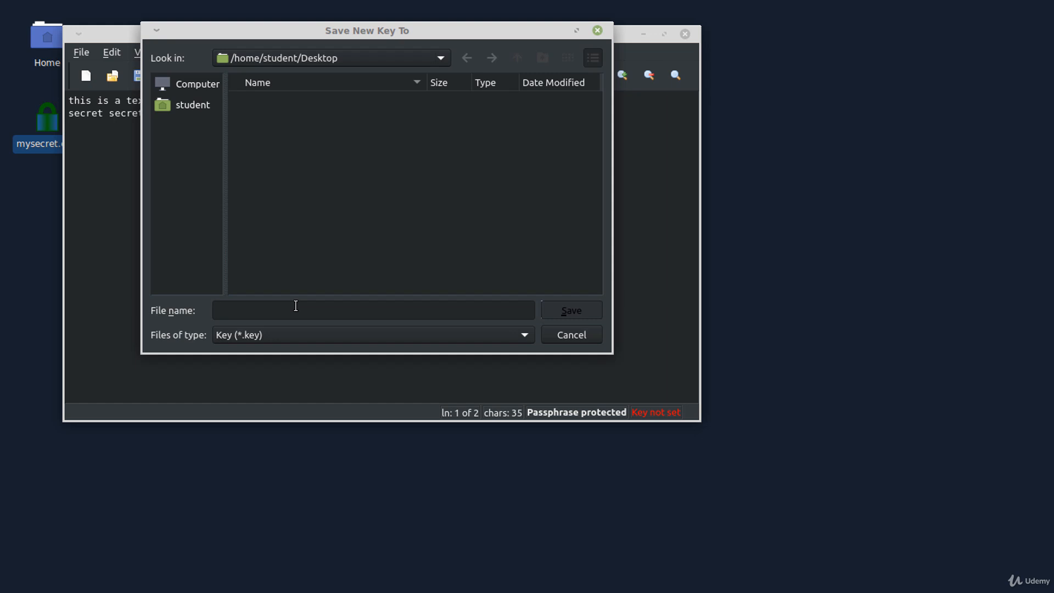
type("mykey")
left_click(560, 312)
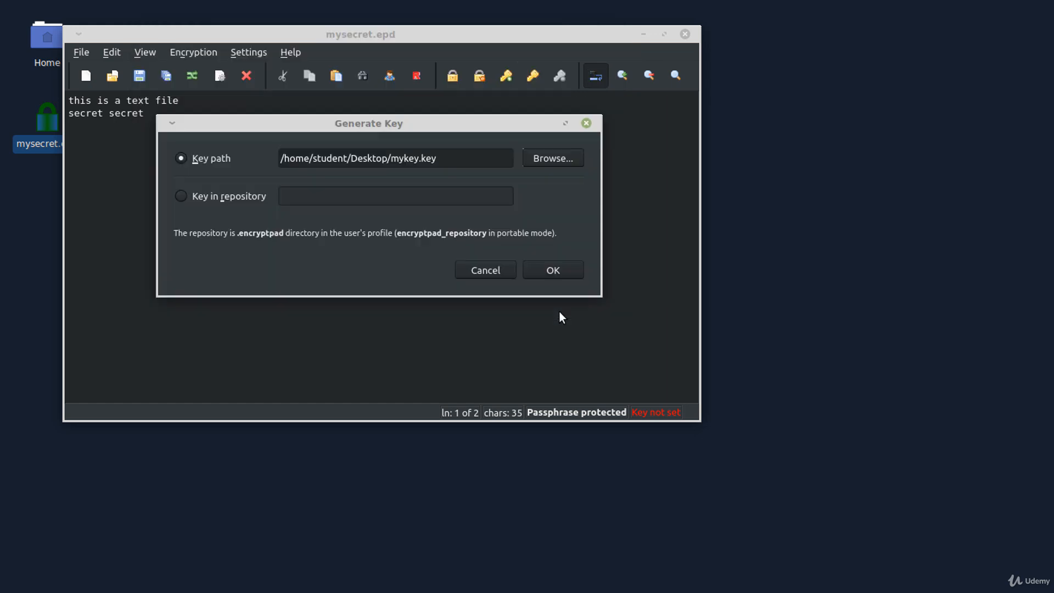
left_click(551, 269)
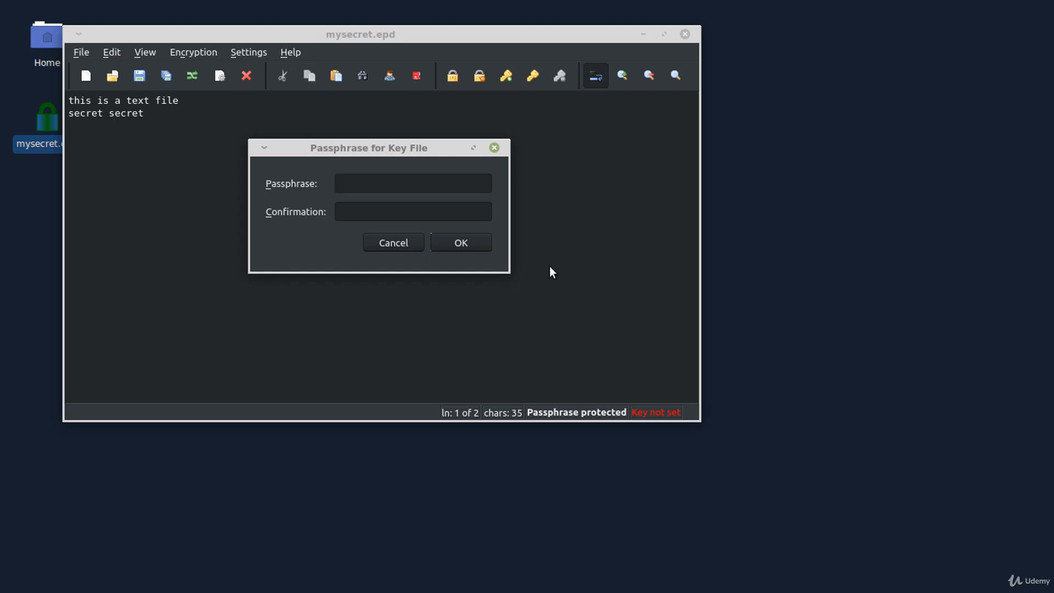
- Protect the key with a passphrase entered twice, and decline using it for this document
type("test")
key("Tab")
type("test")
left_click(460, 242)
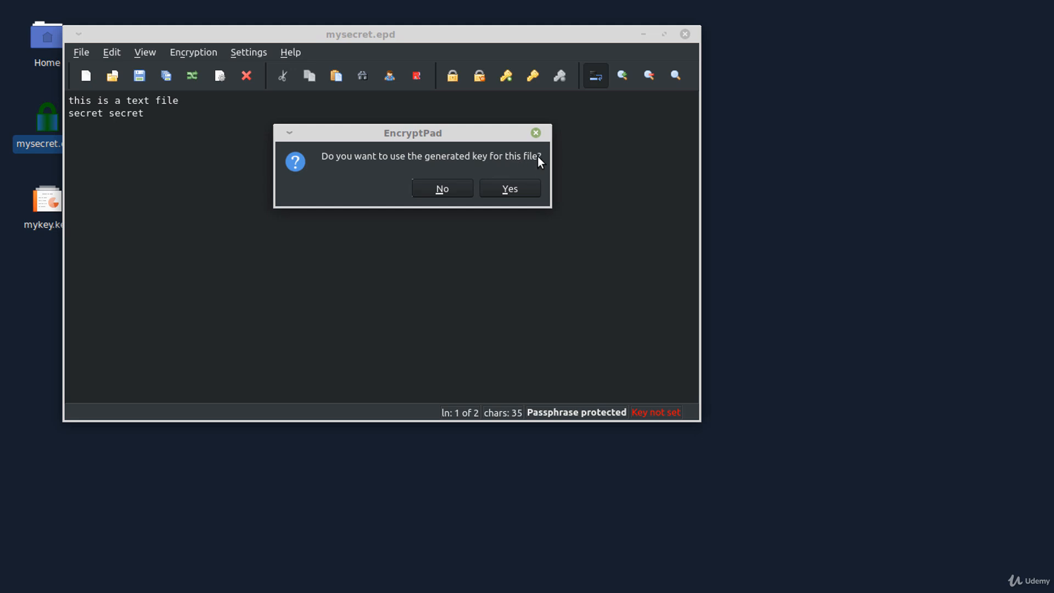
left_click(455, 189)
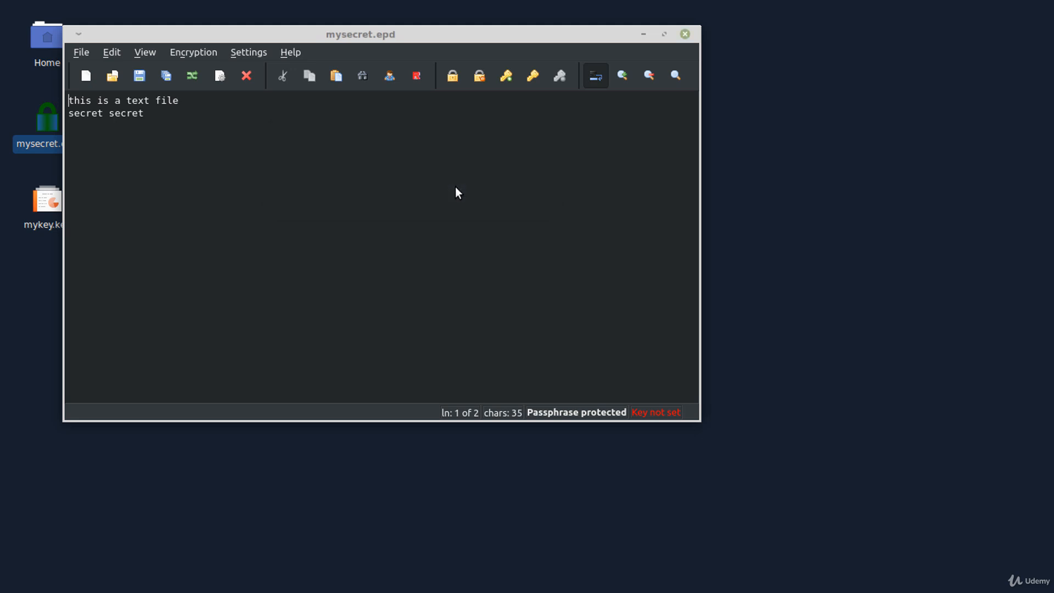
- Save a copy of the document as mysecret1.epd
left_click(82, 53)
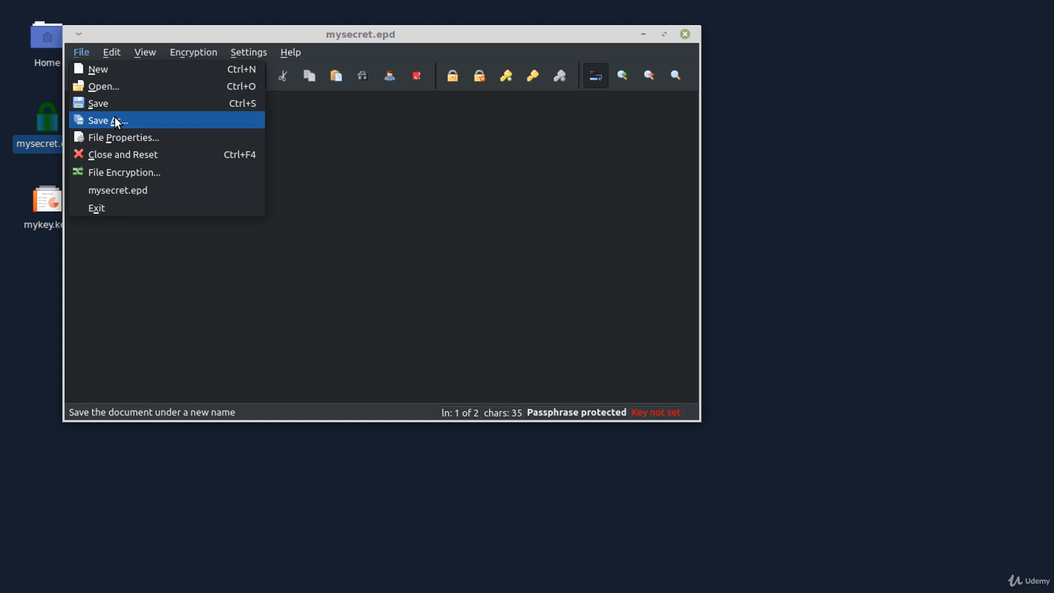
left_click(114, 120)
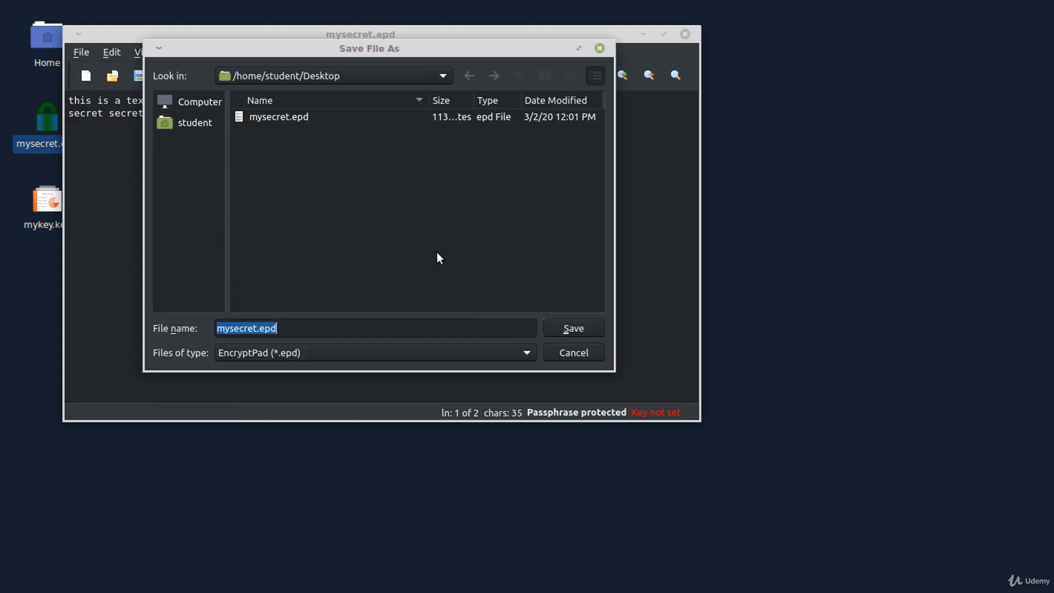
left_click(258, 327)
type("1")
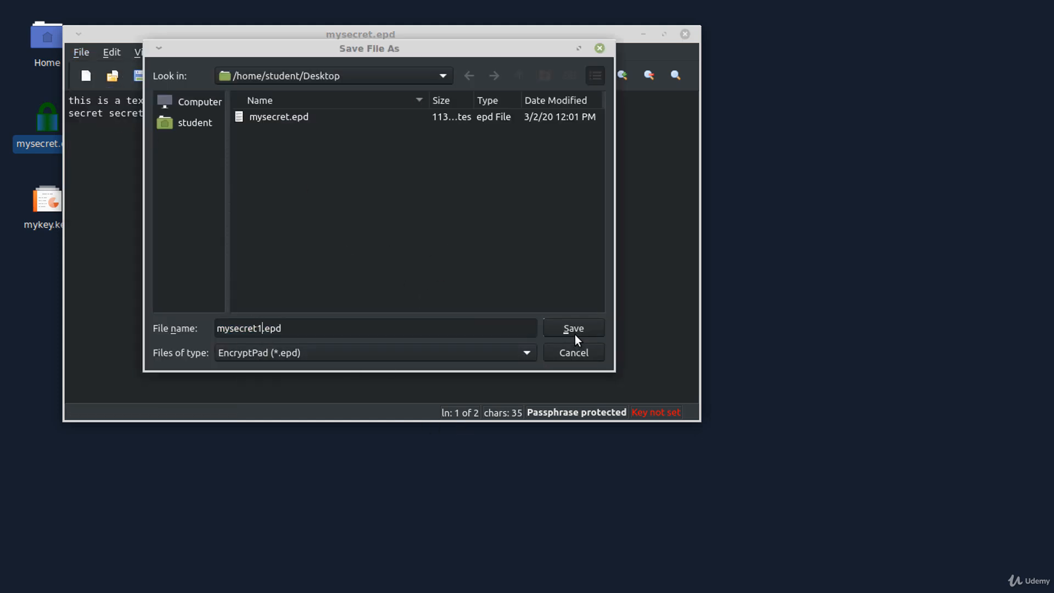
left_click(575, 334)
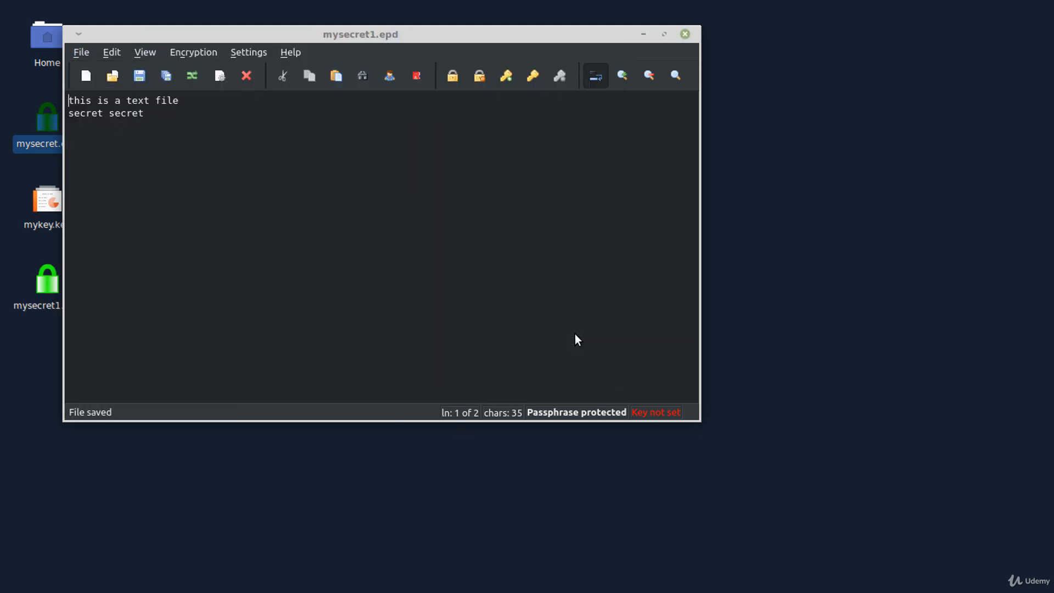
- Apply mykey.key as the encryption key, enter its passphrase to save, and close EncryptPad
left_click(531, 79)
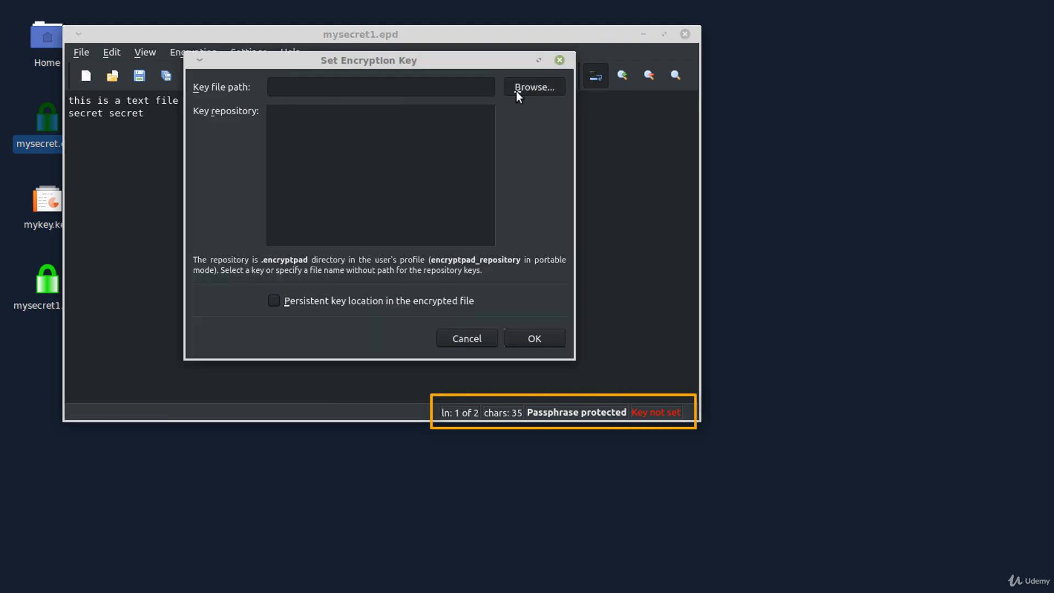
left_click(515, 89)
left_click(284, 98)
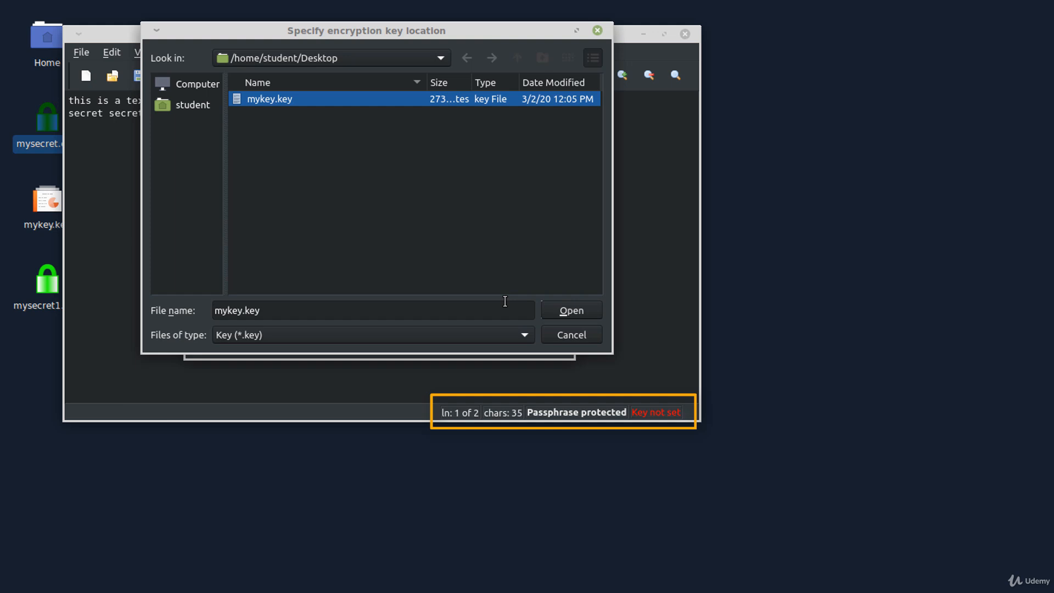
left_click(571, 311)
left_click(533, 340)
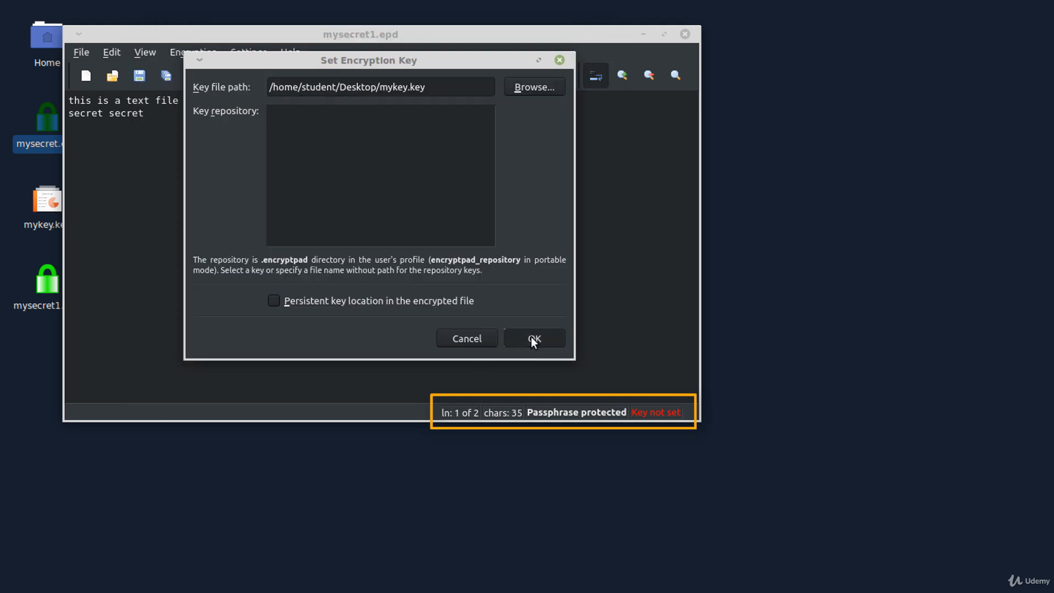
type("****")
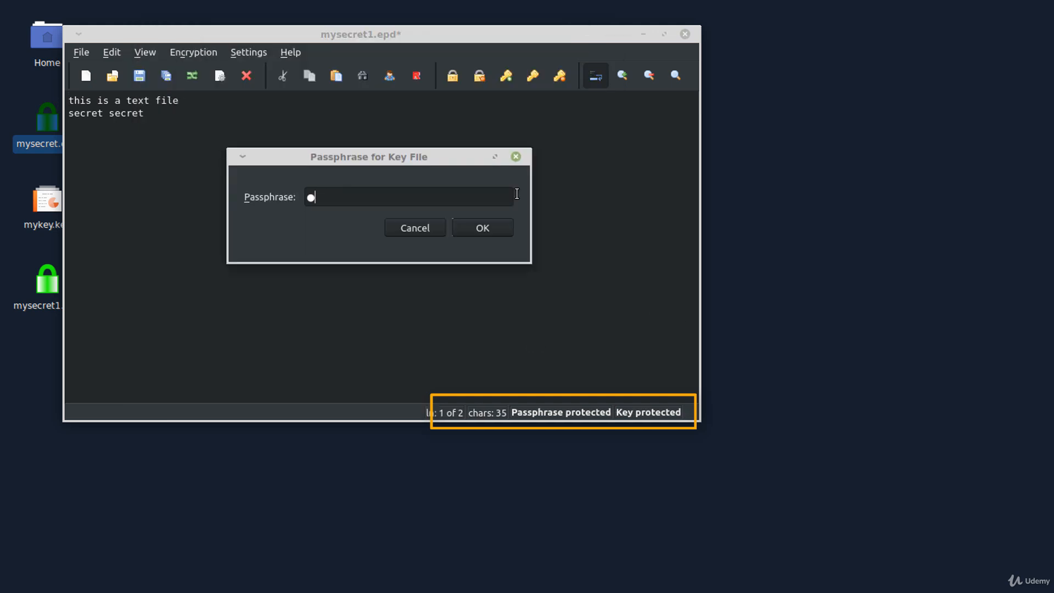
key("BackSpace")
key("BackSpace")
key("BackSpace")
key("BackSpace")
type("****")
key("Return")
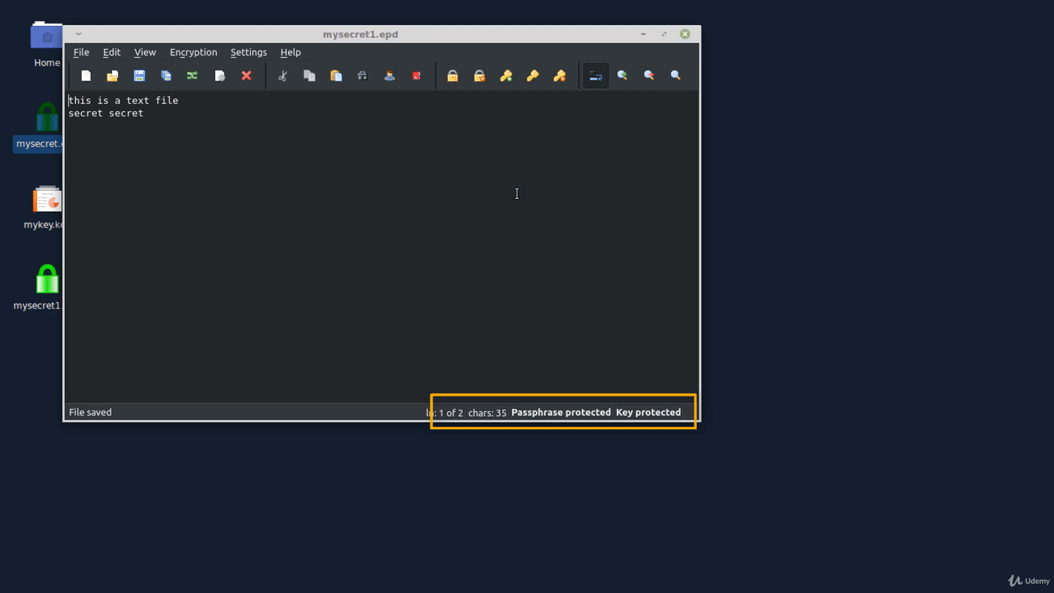
left_click(685, 34)
- Open mysecret1.epd from the Desktop in EncryptPad and enter its passphrase
left_click_drag(56, 304, 442, 222)
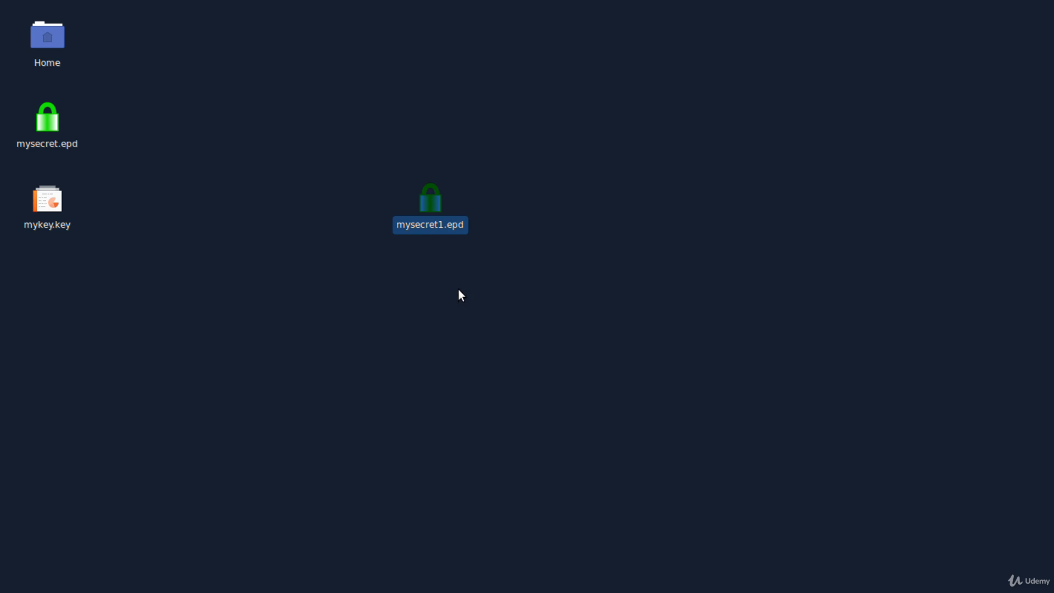
right_click(441, 218)
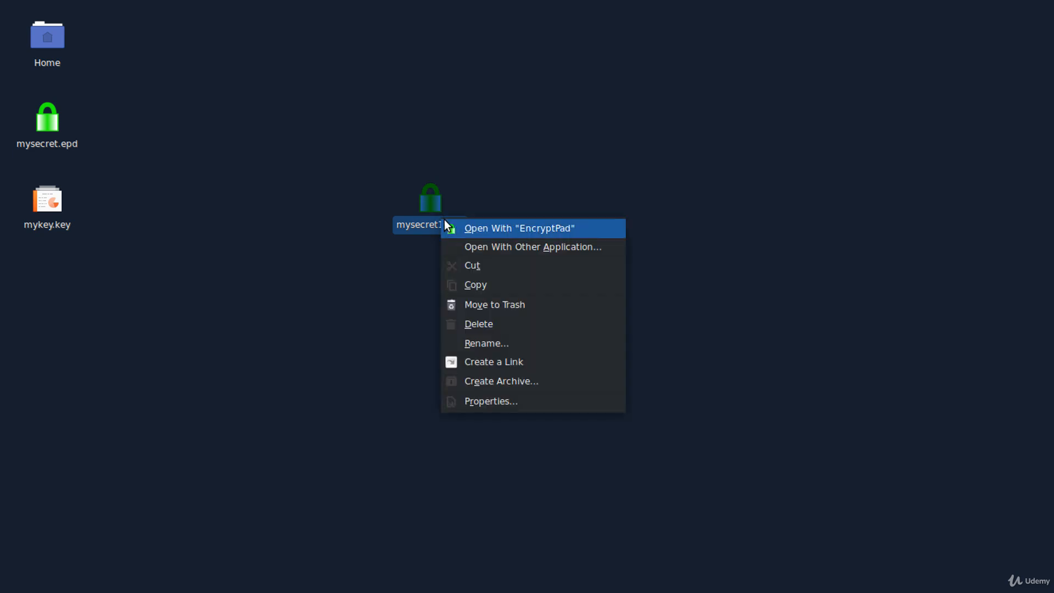
left_click(476, 229)
type("****")
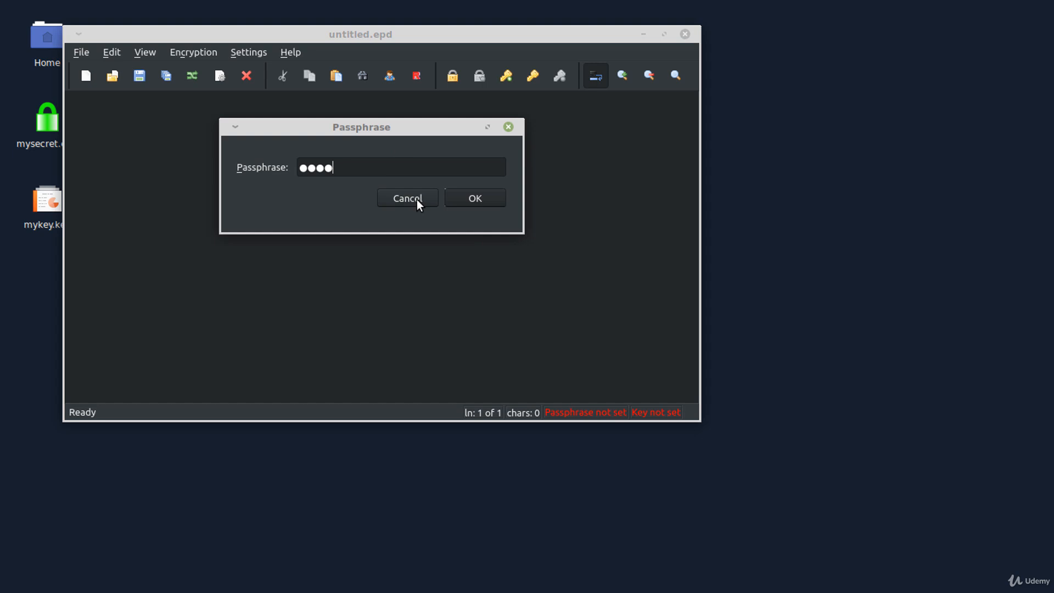
key("Return")
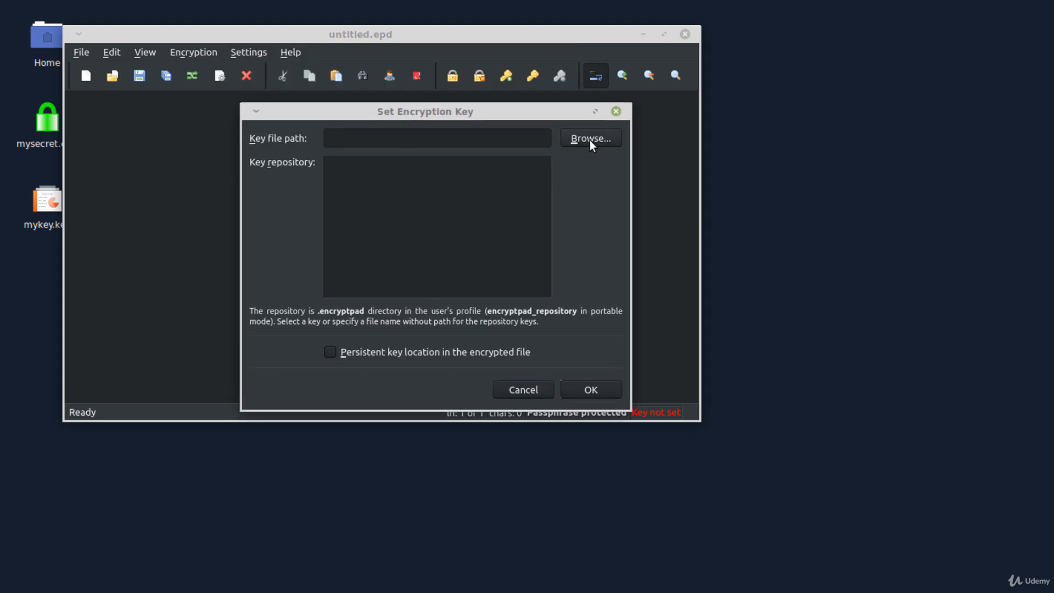
- Supply mykey.key as the key file and enter the key passphrase to unlock the document
left_click(590, 140)
left_click(348, 151)
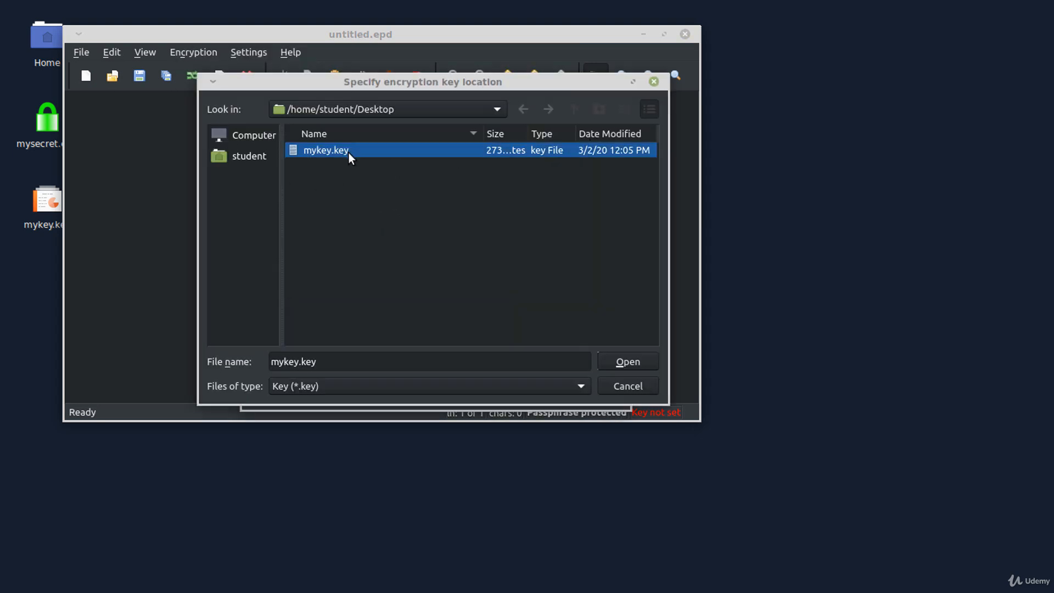
left_click(636, 364)
left_click(589, 390)
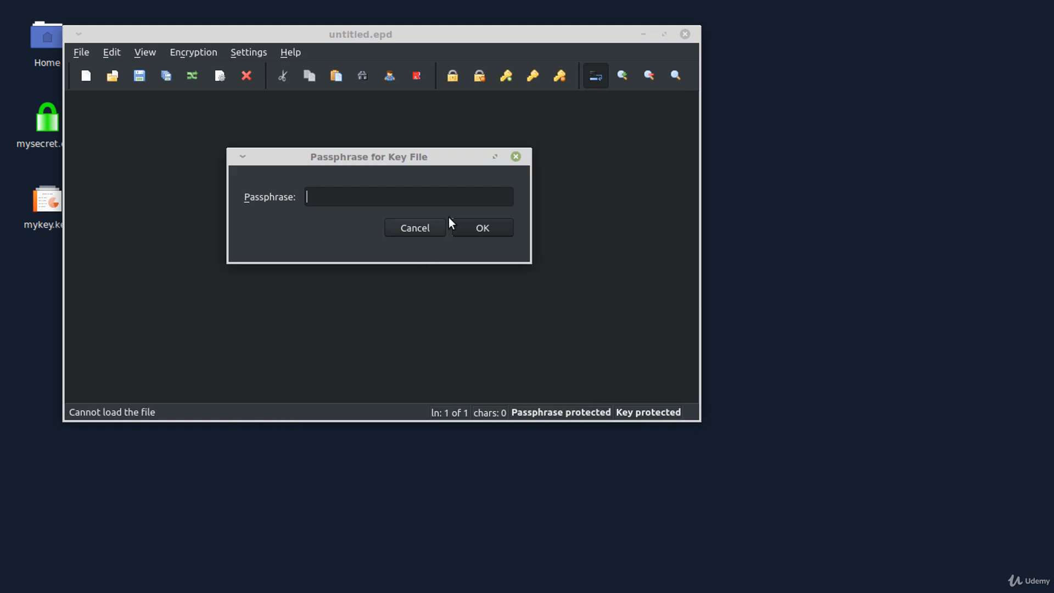
type("1234")
key("Return")
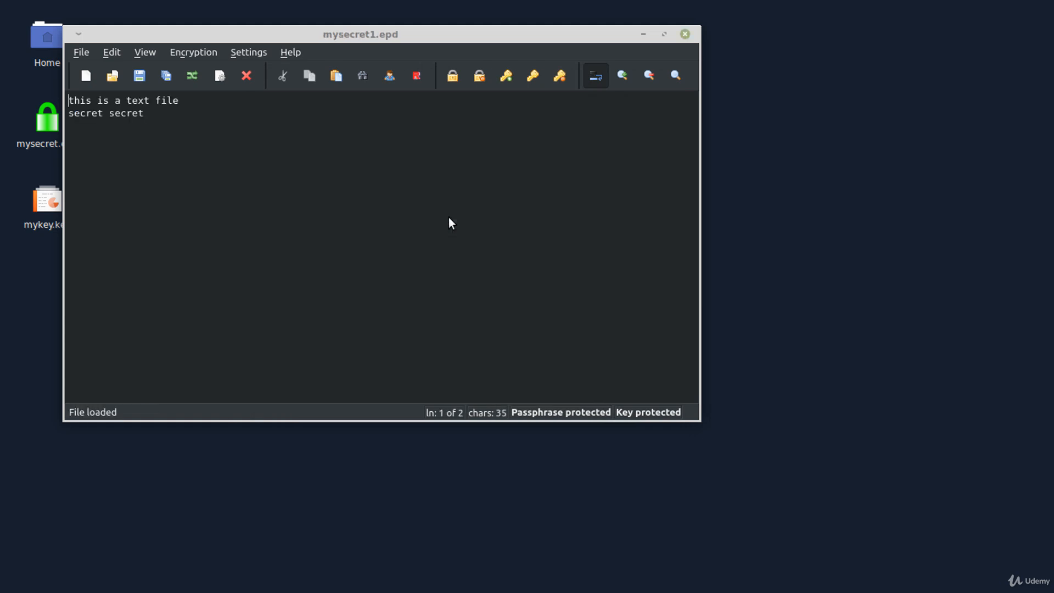